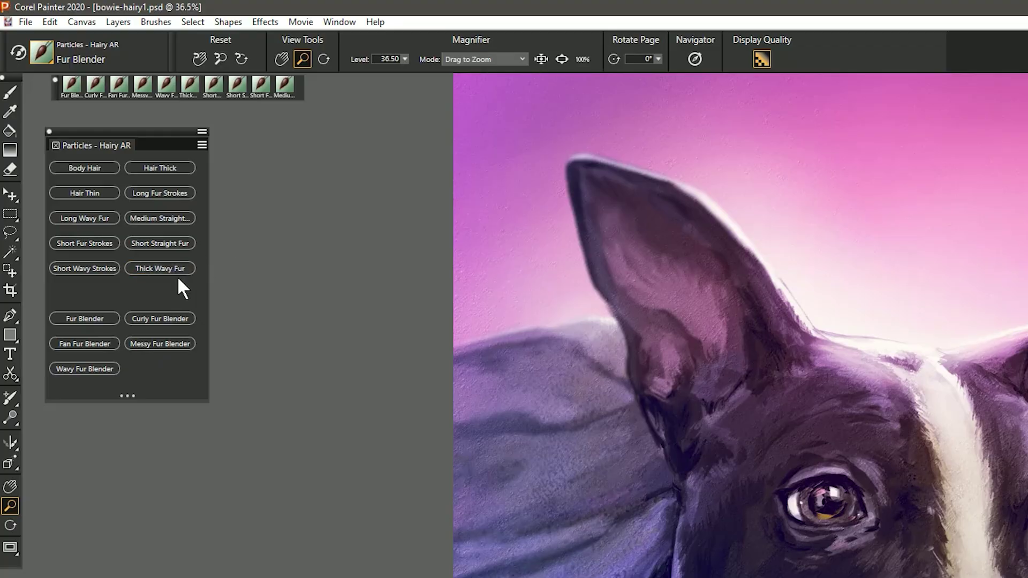
- Blend both edges of the dog's white forehead stripe into the dark fur with the Fur Blender brush
{"action": "left_click", "coordinate": [99, 318]}
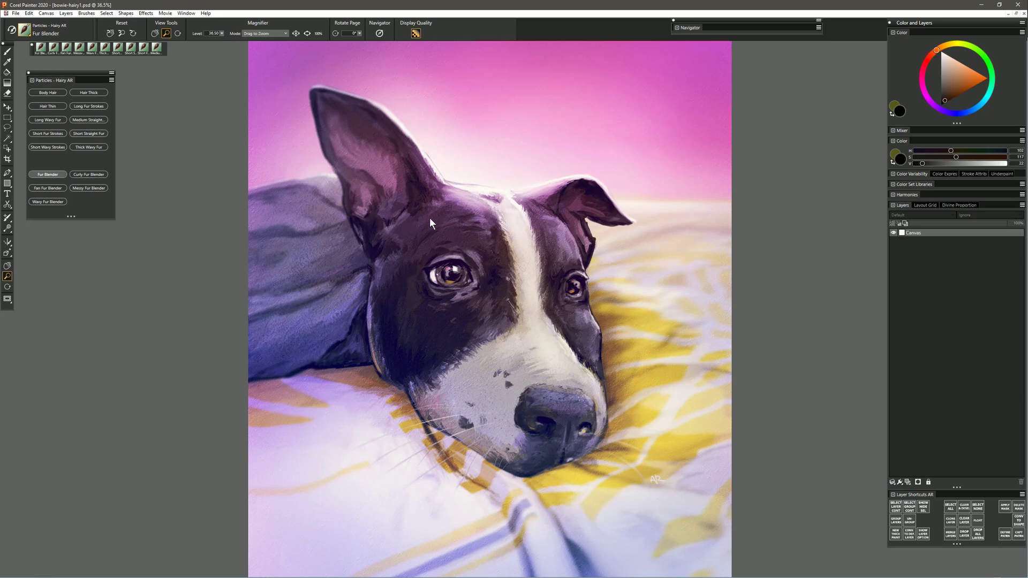
{"action": "key", "text": "b"}
{"action": "mouse_move", "coordinate": [498, 238]}
{"action": "left_mouse_down"}
{"action": "mouse_move", "coordinate": [507, 232]}
{"action": "mouse_move", "coordinate": [500, 241]}
{"action": "mouse_move", "coordinate": [495, 218]}
{"action": "mouse_move", "coordinate": [504, 255]}
{"action": "mouse_move", "coordinate": [524, 217]}
{"action": "left_mouse_up"}
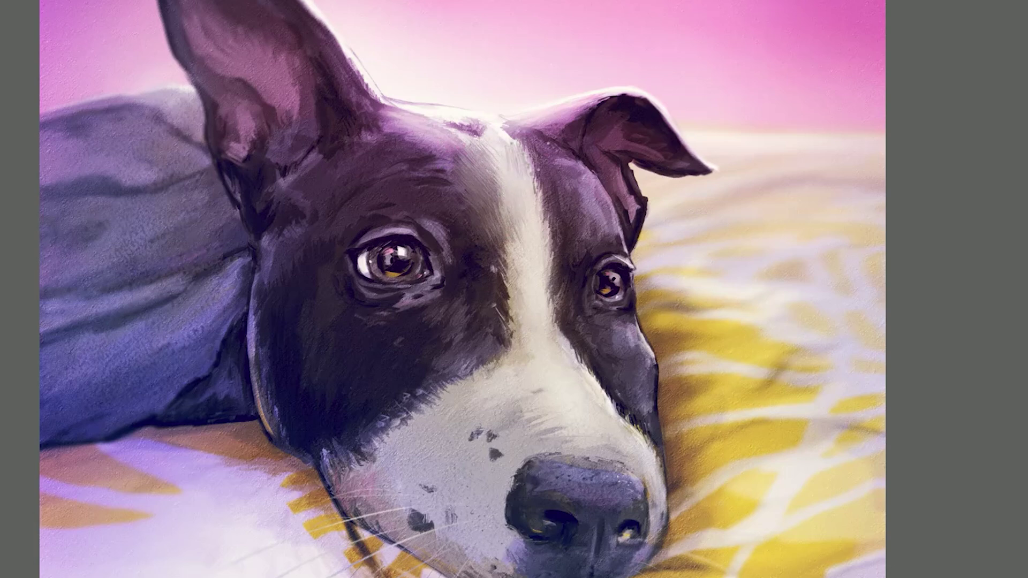
{"action": "mouse_move", "coordinate": [529, 147]}
{"action": "left_mouse_down"}
{"action": "mouse_move", "coordinate": [551, 197]}
{"action": "mouse_move", "coordinate": [547, 223]}
{"action": "left_mouse_up"}
{"action": "mouse_move", "coordinate": [481, 224]}
{"action": "left_mouse_down"}
{"action": "mouse_move", "coordinate": [514, 284]}
{"action": "mouse_move", "coordinate": [527, 236]}
{"action": "mouse_move", "coordinate": [556, 254]}
{"action": "mouse_move", "coordinate": [551, 276]}
{"action": "left_mouse_up"}
{"action": "left_click_drag", "start_coordinate": [489, 267], "coordinate": [511, 317]}
{"action": "left_click_drag", "start_coordinate": [515, 278], "coordinate": [529, 321]}
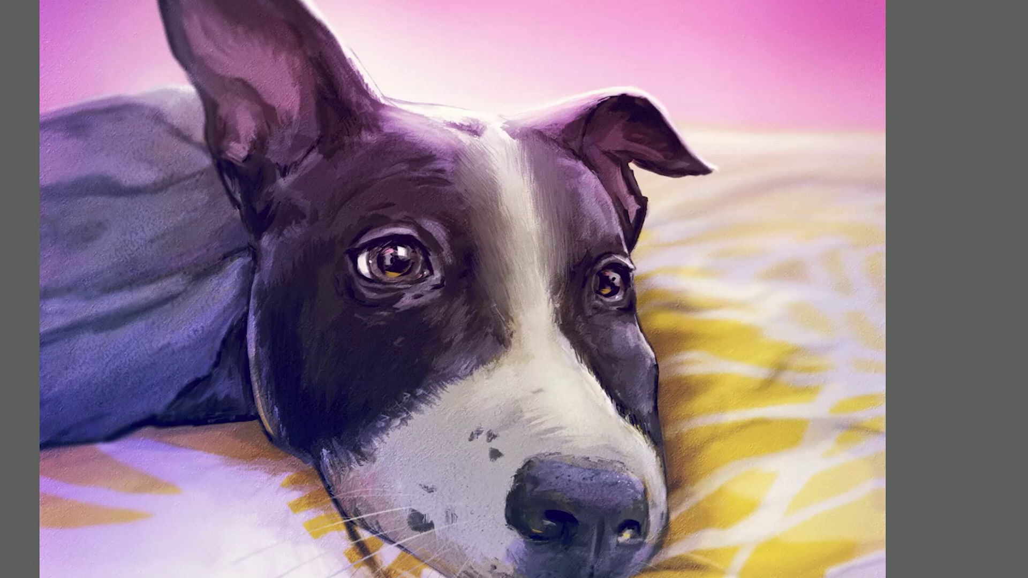
{"action": "mouse_move", "coordinate": [554, 276]}
{"action": "left_mouse_down"}
{"action": "mouse_move", "coordinate": [565, 310]}
{"action": "mouse_move", "coordinate": [554, 337]}
{"action": "left_mouse_up"}
{"action": "left_click_drag", "start_coordinate": [495, 299], "coordinate": [509, 321]}
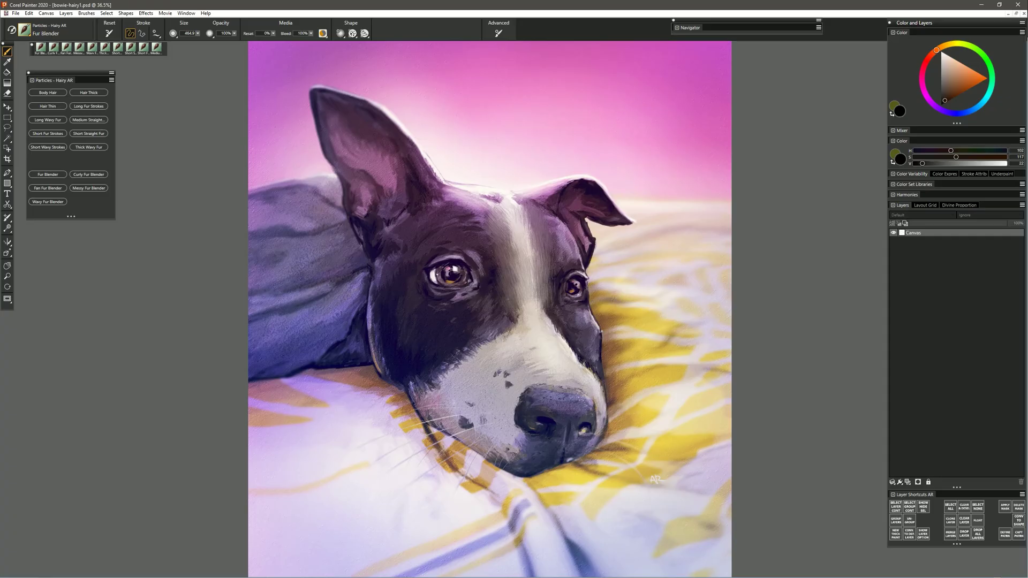
- Try the Fur Blender on the cheek-to-muzzle border, the far cheek and the fur above the far eye
{"action": "scroll", "coordinate": [509, 332], "scroll_direction": "up", "scroll_amount": 5}
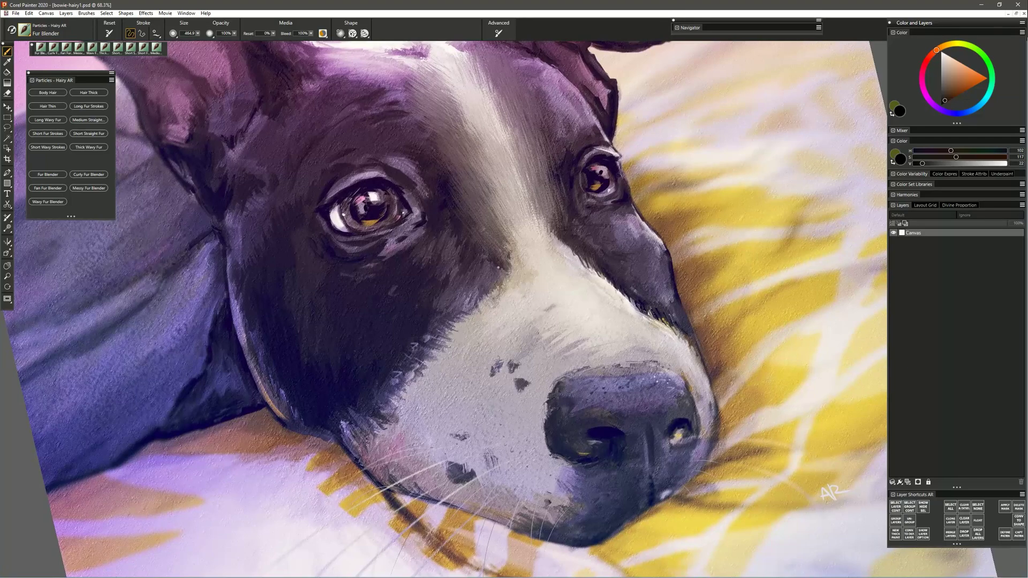
{"action": "mouse_move", "coordinate": [501, 251]}
{"action": "left_mouse_down"}
{"action": "mouse_move", "coordinate": [489, 267]}
{"action": "mouse_move", "coordinate": [495, 300]}
{"action": "mouse_move", "coordinate": [466, 305]}
{"action": "mouse_move", "coordinate": [404, 345]}
{"action": "mouse_move", "coordinate": [431, 300]}
{"action": "mouse_move", "coordinate": [449, 219]}
{"action": "left_mouse_up"}
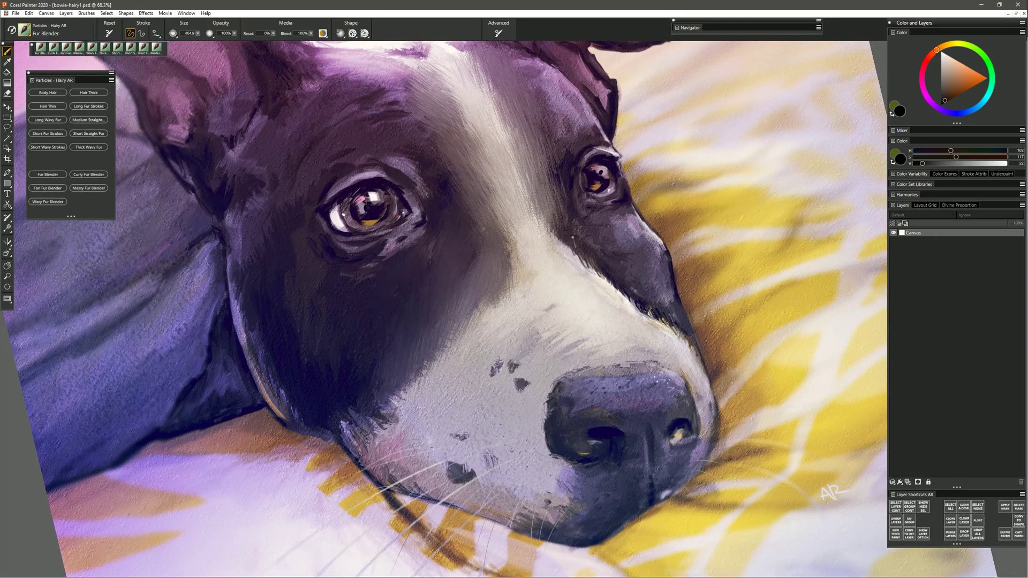
{"action": "left_click_drag", "start_coordinate": [551, 212], "coordinate": [656, 316]}
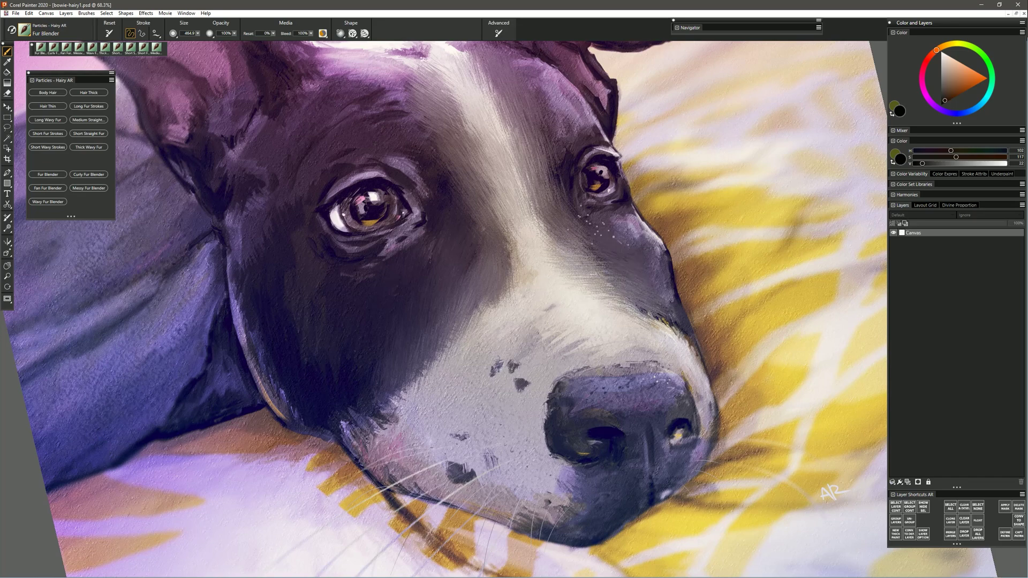
{"action": "left_click_drag", "start_coordinate": [554, 70], "coordinate": [583, 136]}
{"action": "left_click_drag", "start_coordinate": [561, 97], "coordinate": [582, 150]}
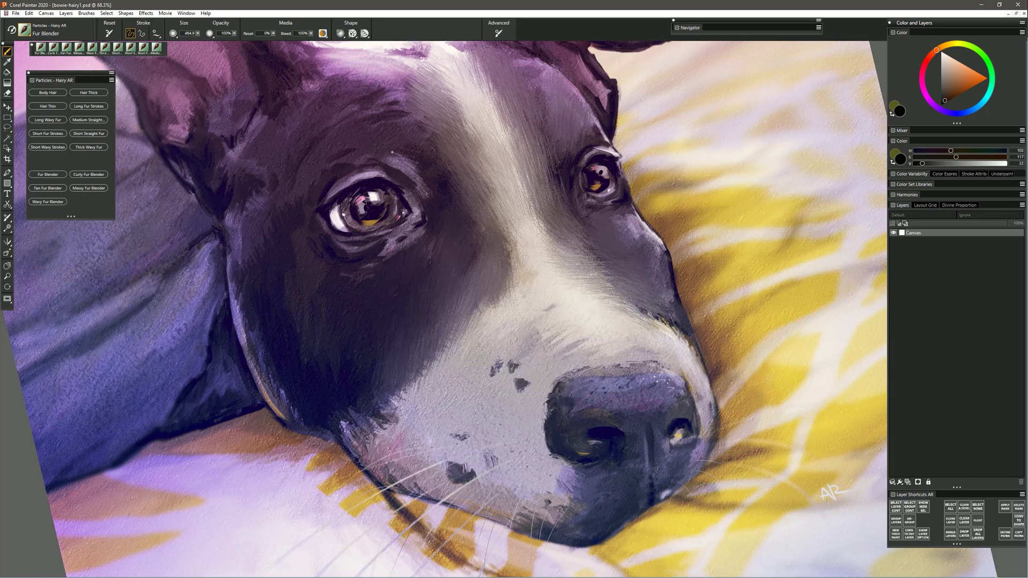
- Try the Fur Blender on the forehead above the near eye and down the dark near cheek
{"action": "left_click_drag", "start_coordinate": [343, 97], "coordinate": [375, 113]}
{"action": "left_click_drag", "start_coordinate": [322, 64], "coordinate": [385, 104]}
{"action": "left_click_drag", "start_coordinate": [391, 142], "coordinate": [428, 169]}
{"action": "mouse_move", "coordinate": [279, 177]}
{"action": "left_mouse_down"}
{"action": "mouse_move", "coordinate": [257, 236]}
{"action": "mouse_move", "coordinate": [252, 321]}
{"action": "mouse_move", "coordinate": [313, 410]}
{"action": "left_mouse_up"}
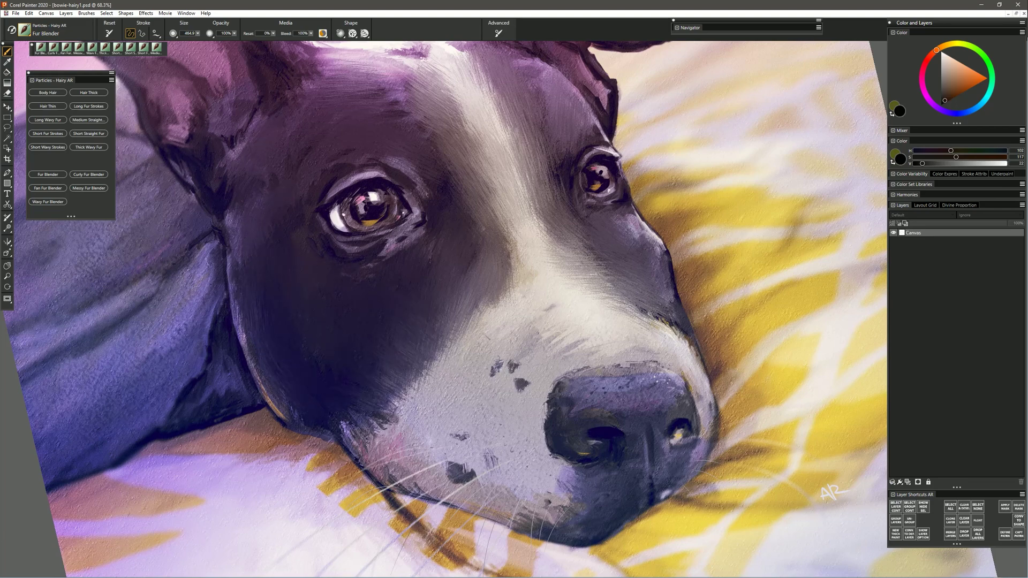
- Try the Fur Blender on the chin and lower jaw, using a smaller brush along the top of the nose
{"action": "left_click_drag", "start_coordinate": [551, 481], "coordinate": [606, 493]}
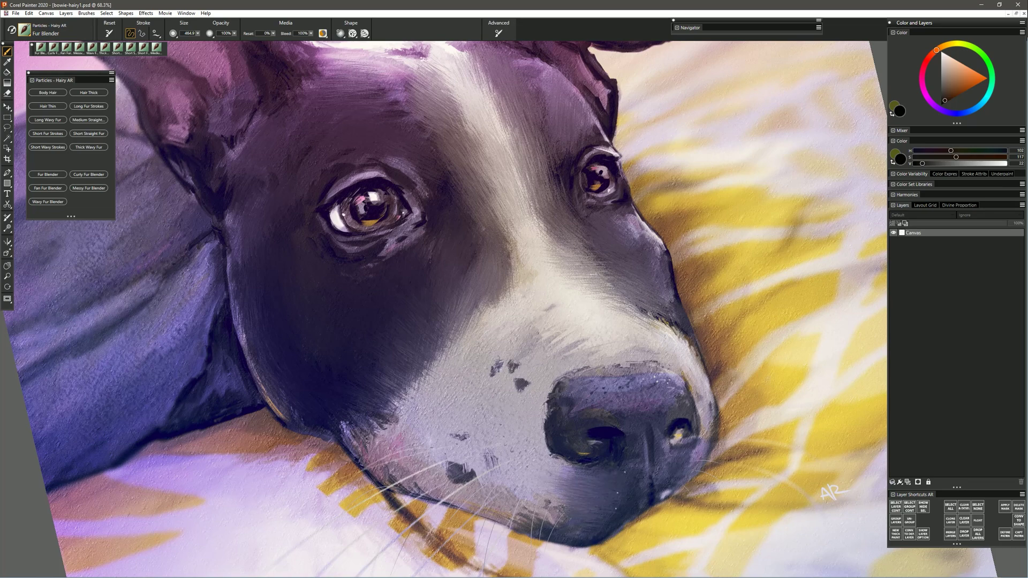
{"action": "mouse_move", "coordinate": [342, 411]}
{"action": "left_mouse_down"}
{"action": "mouse_move", "coordinate": [392, 437]}
{"action": "mouse_move", "coordinate": [418, 419]}
{"action": "left_mouse_up"}
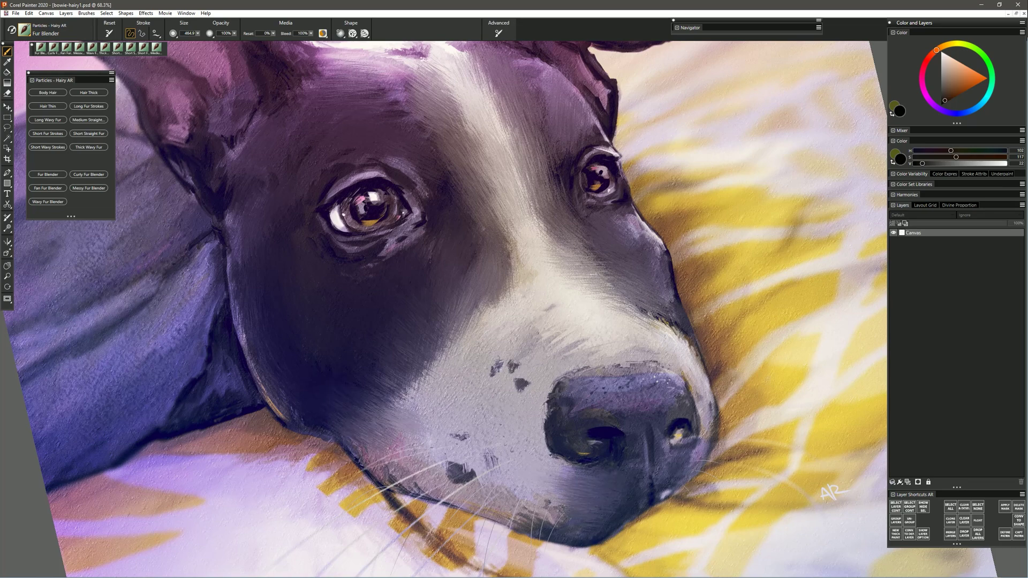
{"action": "mouse_move", "coordinate": [592, 358]}
{"action": "left_mouse_down"}
{"action": "mouse_move", "coordinate": [592, 368]}
{"action": "mouse_move", "coordinate": [647, 364]}
{"action": "left_mouse_up"}
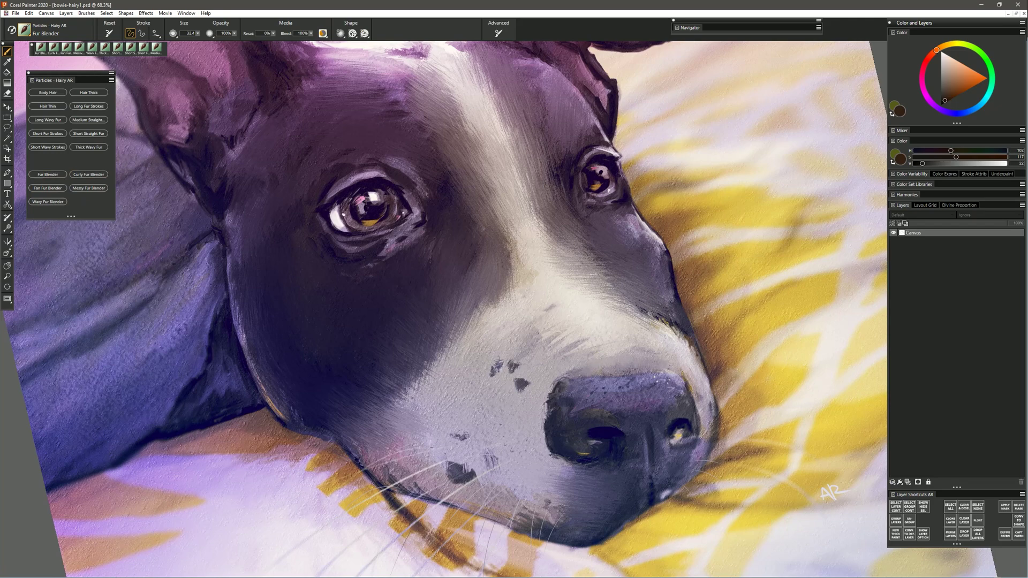
{"action": "left_click_drag", "start_coordinate": [597, 351], "coordinate": [598, 367]}
{"action": "left_click_drag", "start_coordinate": [604, 350], "coordinate": [572, 342]}
{"action": "scroll", "coordinate": [351, 339], "scroll_direction": "down", "scroll_amount": 5}
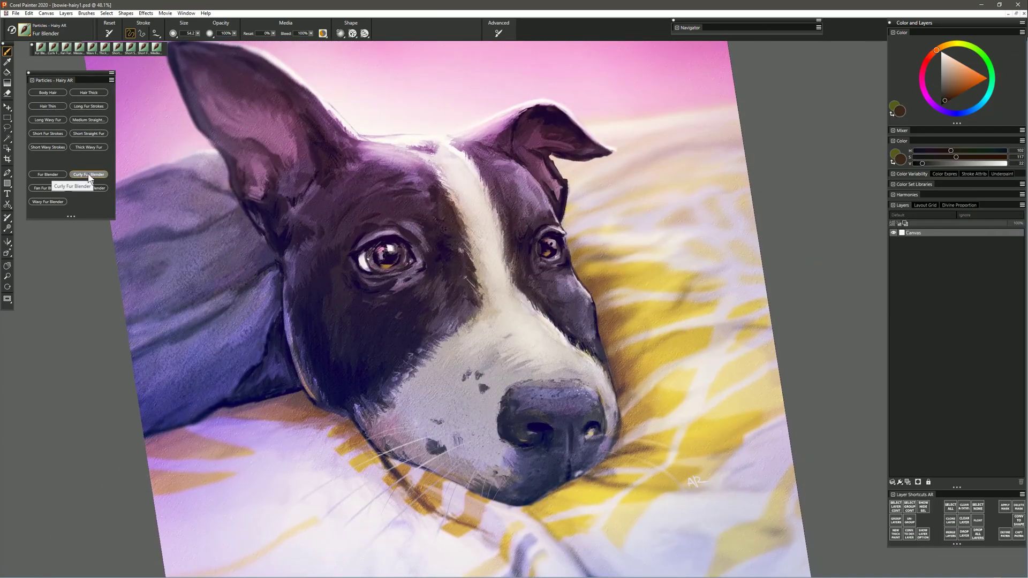
- Try the Curly Fur Blender along the white forehead stripe and the border between dark cheek and muzzle
{"action": "left_click", "coordinate": [94, 175]}
{"action": "mouse_move", "coordinate": [435, 170]}
{"action": "left_mouse_down"}
{"action": "mouse_move", "coordinate": [450, 207]}
{"action": "mouse_move", "coordinate": [451, 256]}
{"action": "mouse_move", "coordinate": [467, 280]}
{"action": "left_mouse_up"}
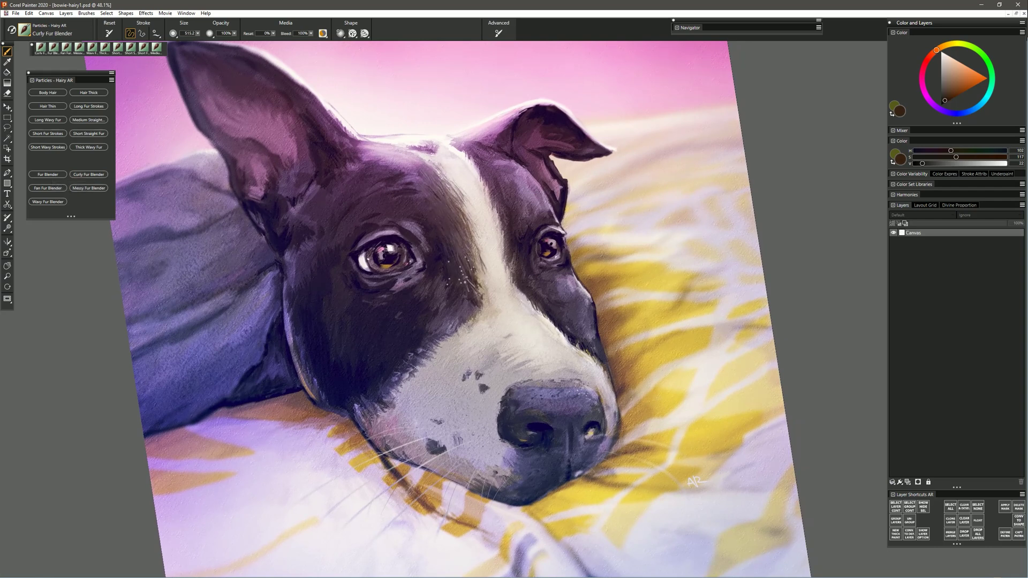
{"action": "mouse_move", "coordinate": [456, 164]}
{"action": "left_mouse_down"}
{"action": "mouse_move", "coordinate": [482, 195]}
{"action": "mouse_move", "coordinate": [510, 291]}
{"action": "mouse_move", "coordinate": [479, 289]}
{"action": "mouse_move", "coordinate": [483, 304]}
{"action": "mouse_move", "coordinate": [535, 320]}
{"action": "left_mouse_up"}
{"action": "mouse_move", "coordinate": [497, 307]}
{"action": "left_mouse_down"}
{"action": "mouse_move", "coordinate": [484, 327]}
{"action": "mouse_move", "coordinate": [440, 322]}
{"action": "mouse_move", "coordinate": [403, 372]}
{"action": "mouse_move", "coordinate": [411, 376]}
{"action": "mouse_move", "coordinate": [409, 362]}
{"action": "mouse_move", "coordinate": [432, 336]}
{"action": "mouse_move", "coordinate": [450, 339]}
{"action": "mouse_move", "coordinate": [435, 321]}
{"action": "mouse_move", "coordinate": [463, 339]}
{"action": "left_mouse_up"}
{"action": "left_click_drag", "start_coordinate": [405, 370], "coordinate": [392, 387]}
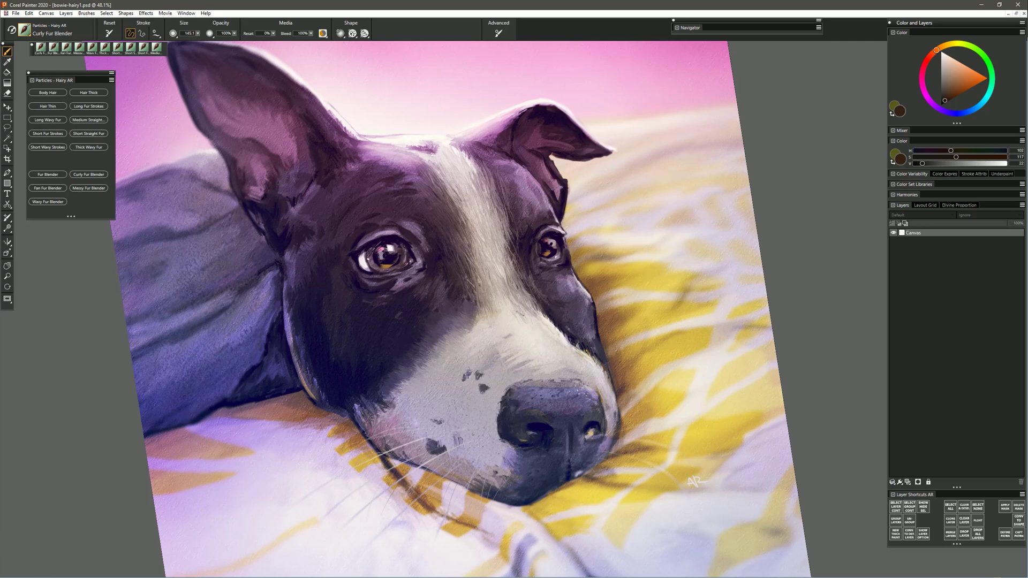
{"action": "mouse_move", "coordinate": [541, 316]}
{"action": "left_mouse_down"}
{"action": "mouse_move", "coordinate": [552, 306]}
{"action": "mouse_move", "coordinate": [557, 337]}
{"action": "mouse_move", "coordinate": [553, 312]}
{"action": "mouse_move", "coordinate": [588, 351]}
{"action": "mouse_move", "coordinate": [521, 276]}
{"action": "left_mouse_up"}
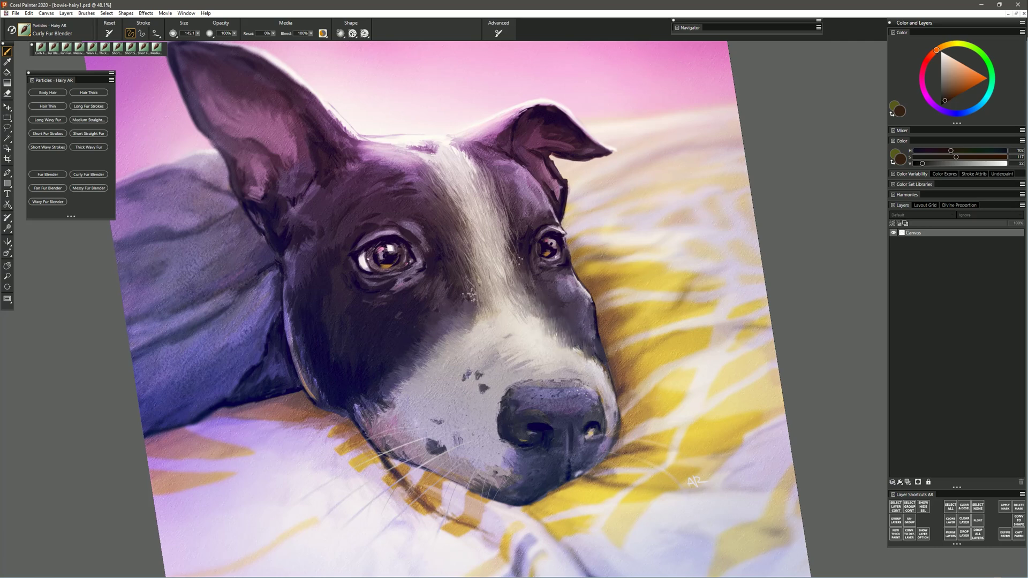
{"action": "mouse_move", "coordinate": [463, 289]}
{"action": "left_mouse_down"}
{"action": "mouse_move", "coordinate": [479, 333]}
{"action": "mouse_move", "coordinate": [467, 289]}
{"action": "mouse_move", "coordinate": [492, 329]}
{"action": "mouse_move", "coordinate": [428, 348]}
{"action": "left_mouse_up"}
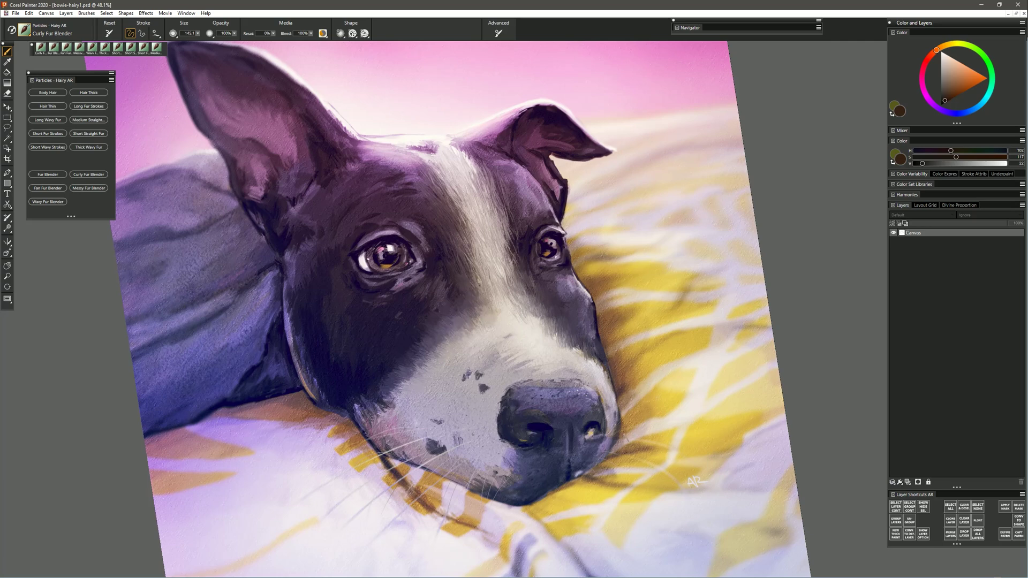
{"action": "mouse_move", "coordinate": [347, 406]}
{"action": "left_mouse_down"}
{"action": "mouse_move", "coordinate": [394, 426]}
{"action": "mouse_move", "coordinate": [380, 406]}
{"action": "mouse_move", "coordinate": [398, 404]}
{"action": "left_mouse_up"}
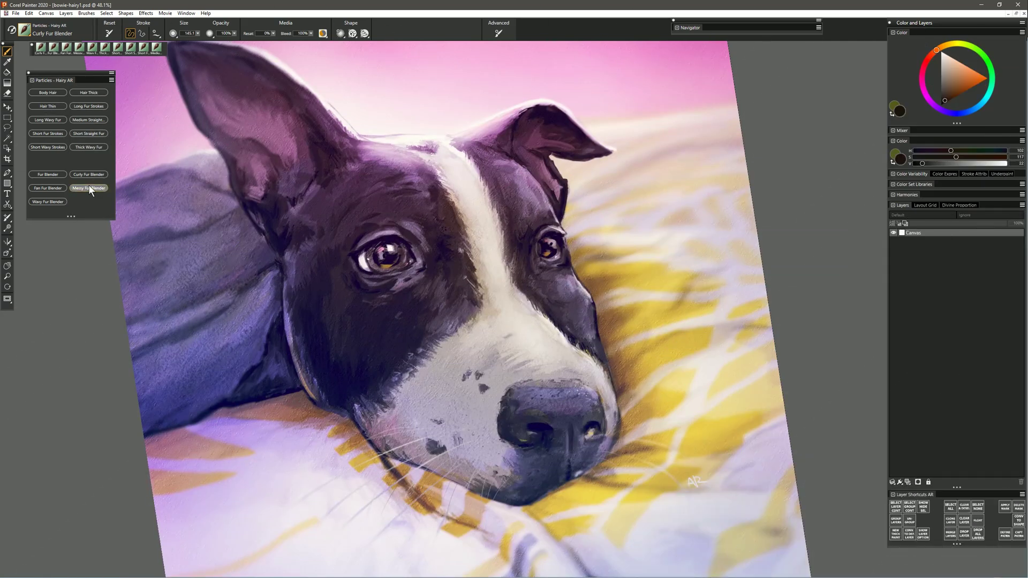
- Try the Fan Fur Blender on the white stripe, the muzzle edge, the far cheek and the dark forehead
{"action": "left_click", "coordinate": [57, 188]}
{"action": "mouse_move", "coordinate": [435, 193]}
{"action": "left_mouse_down"}
{"action": "mouse_move", "coordinate": [465, 175]}
{"action": "mouse_move", "coordinate": [440, 188]}
{"action": "mouse_move", "coordinate": [486, 181]}
{"action": "mouse_move", "coordinate": [432, 216]}
{"action": "mouse_move", "coordinate": [504, 198]}
{"action": "mouse_move", "coordinate": [460, 215]}
{"action": "mouse_move", "coordinate": [518, 233]}
{"action": "mouse_move", "coordinate": [468, 257]}
{"action": "mouse_move", "coordinate": [511, 281]}
{"action": "mouse_move", "coordinate": [471, 292]}
{"action": "mouse_move", "coordinate": [412, 370]}
{"action": "mouse_move", "coordinate": [383, 342]}
{"action": "mouse_move", "coordinate": [399, 402]}
{"action": "mouse_move", "coordinate": [369, 399]}
{"action": "mouse_move", "coordinate": [461, 329]}
{"action": "left_mouse_up"}
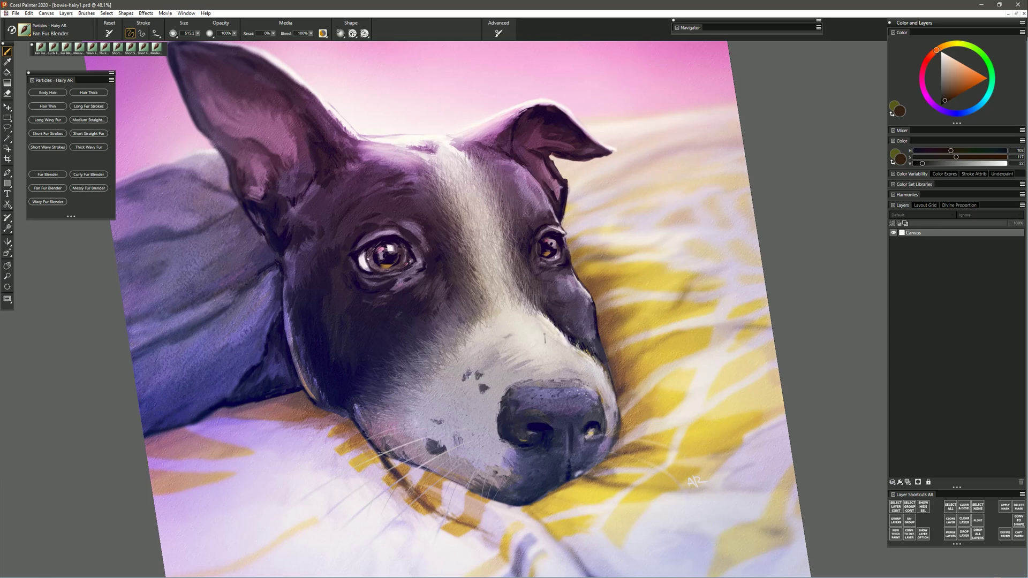
{"action": "mouse_move", "coordinate": [533, 311]}
{"action": "left_mouse_down"}
{"action": "mouse_move", "coordinate": [541, 329]}
{"action": "mouse_move", "coordinate": [573, 343]}
{"action": "mouse_move", "coordinate": [551, 310]}
{"action": "mouse_move", "coordinate": [588, 370]}
{"action": "left_mouse_up"}
{"action": "left_click_drag", "start_coordinate": [570, 270], "coordinate": [604, 358]}
{"action": "mouse_move", "coordinate": [564, 224]}
{"action": "left_mouse_down"}
{"action": "mouse_move", "coordinate": [560, 199]}
{"action": "mouse_move", "coordinate": [509, 154]}
{"action": "mouse_move", "coordinate": [439, 126]}
{"action": "mouse_move", "coordinate": [385, 133]}
{"action": "mouse_move", "coordinate": [302, 201]}
{"action": "left_mouse_up"}
{"action": "mouse_move", "coordinate": [348, 161]}
{"action": "left_mouse_down"}
{"action": "mouse_move", "coordinate": [380, 203]}
{"action": "mouse_move", "coordinate": [401, 196]}
{"action": "mouse_move", "coordinate": [305, 268]}
{"action": "mouse_move", "coordinate": [293, 301]}
{"action": "mouse_move", "coordinate": [298, 311]}
{"action": "mouse_move", "coordinate": [315, 290]}
{"action": "mouse_move", "coordinate": [302, 313]}
{"action": "mouse_move", "coordinate": [333, 343]}
{"action": "left_mouse_up"}
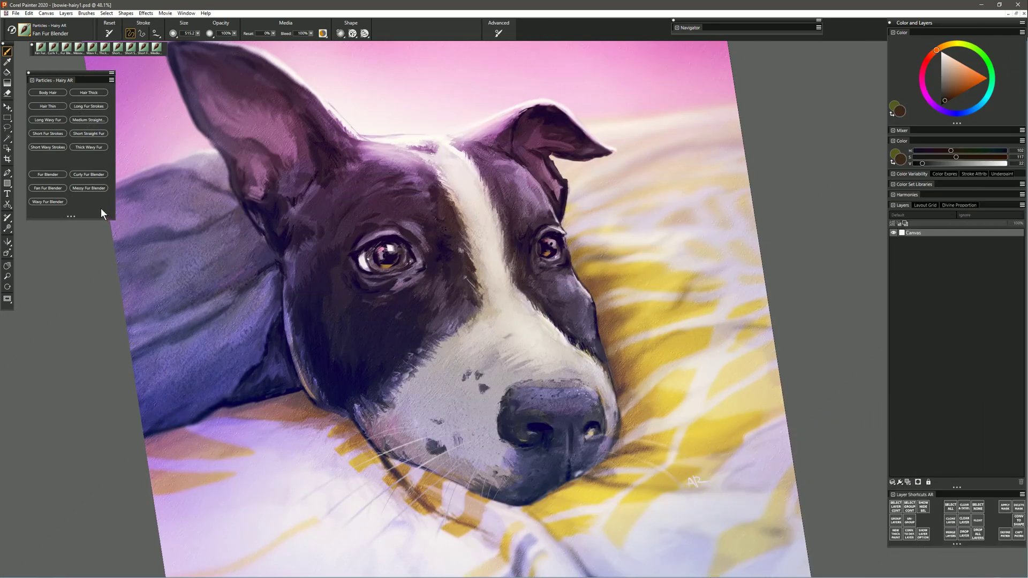
- Try the Messy Fur Blender along the white forehead stripe and down to the muzzle border
{"action": "left_click", "coordinate": [90, 188]}
{"action": "mouse_move", "coordinate": [427, 167]}
{"action": "left_mouse_down"}
{"action": "mouse_move", "coordinate": [451, 204]}
{"action": "mouse_move", "coordinate": [458, 165]}
{"action": "mouse_move", "coordinate": [476, 171]}
{"action": "mouse_move", "coordinate": [484, 196]}
{"action": "mouse_move", "coordinate": [448, 220]}
{"action": "mouse_move", "coordinate": [479, 241]}
{"action": "left_mouse_up"}
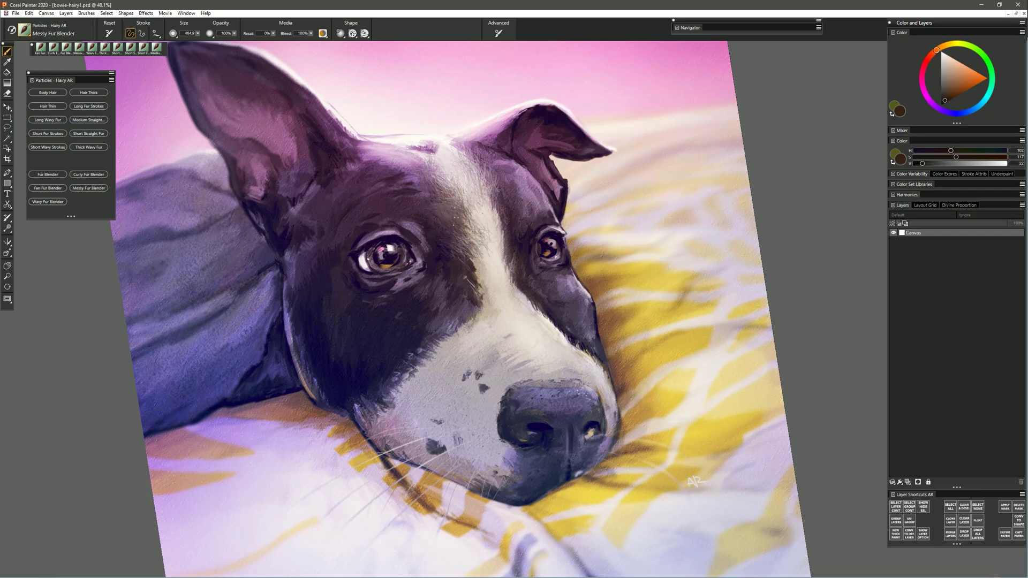
{"action": "mouse_move", "coordinate": [471, 193]}
{"action": "left_mouse_down"}
{"action": "mouse_move", "coordinate": [508, 252]}
{"action": "mouse_move", "coordinate": [460, 256]}
{"action": "mouse_move", "coordinate": [471, 289]}
{"action": "mouse_move", "coordinate": [511, 257]}
{"action": "mouse_move", "coordinate": [396, 375]}
{"action": "mouse_move", "coordinate": [417, 375]}
{"action": "mouse_move", "coordinate": [385, 407]}
{"action": "mouse_move", "coordinate": [377, 379]}
{"action": "mouse_move", "coordinate": [430, 364]}
{"action": "mouse_move", "coordinate": [423, 327]}
{"action": "mouse_move", "coordinate": [466, 334]}
{"action": "left_mouse_up"}
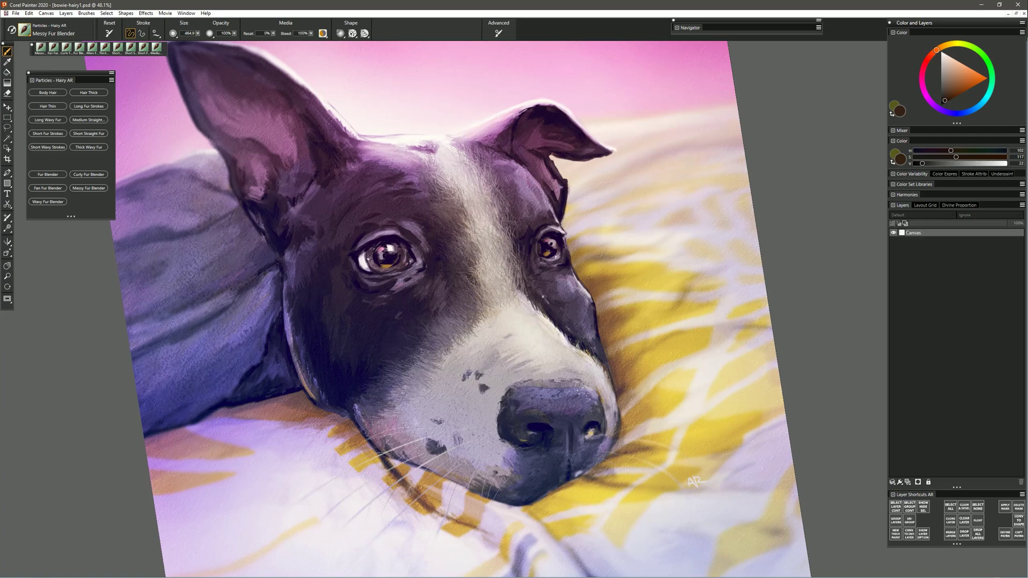
- Add a new layer above the Canvas and make it pick up the underlying color
{"action": "left_click", "coordinate": [907, 482]}
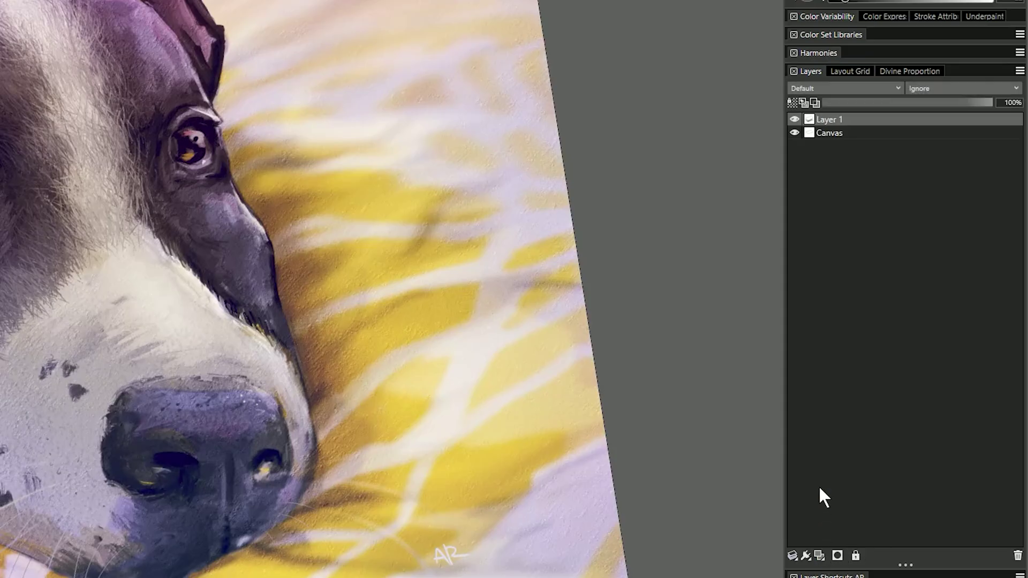
{"action": "left_click", "coordinate": [804, 104]}
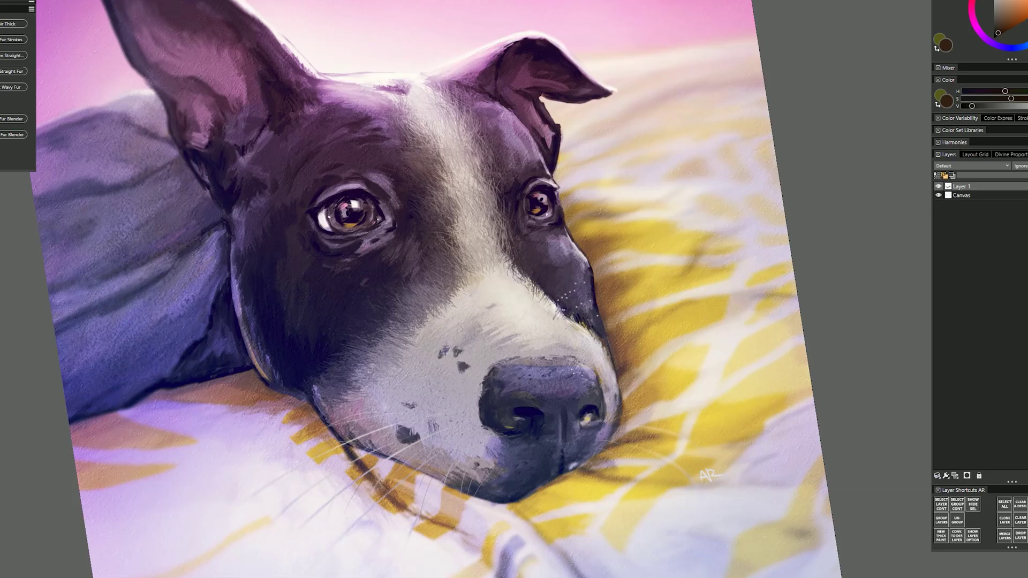
- Try the Messy Fur Blender over the far cheek's outline on Layer 1 and erase excess fur beside the muzzle
{"action": "mouse_move", "coordinate": [576, 300]}
{"action": "left_mouse_down"}
{"action": "mouse_move", "coordinate": [585, 312]}
{"action": "mouse_move", "coordinate": [570, 261]}
{"action": "mouse_move", "coordinate": [556, 281]}
{"action": "mouse_move", "coordinate": [605, 337]}
{"action": "left_mouse_up"}
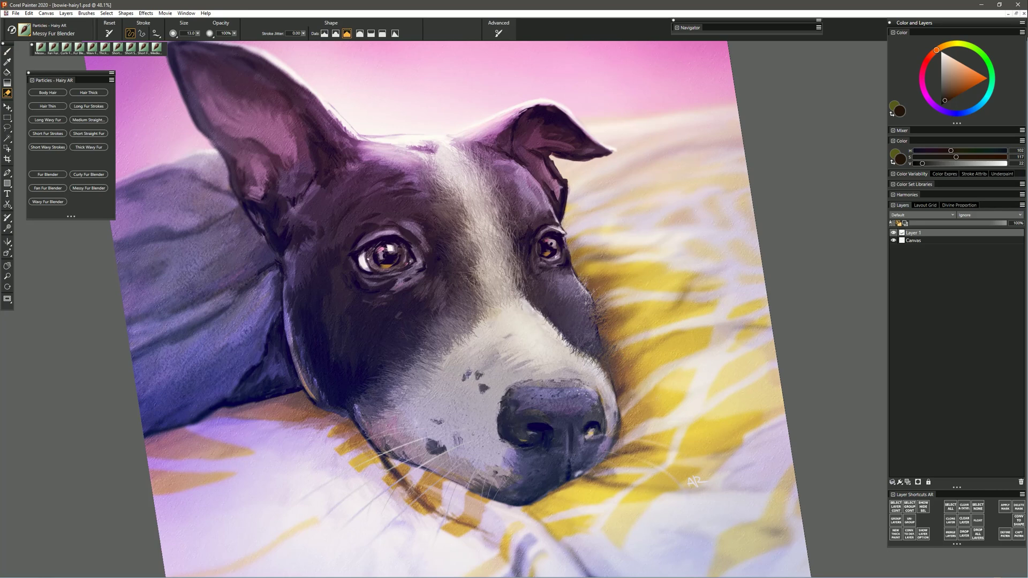
{"action": "left_click_drag", "start_coordinate": [563, 339], "coordinate": [542, 314]}
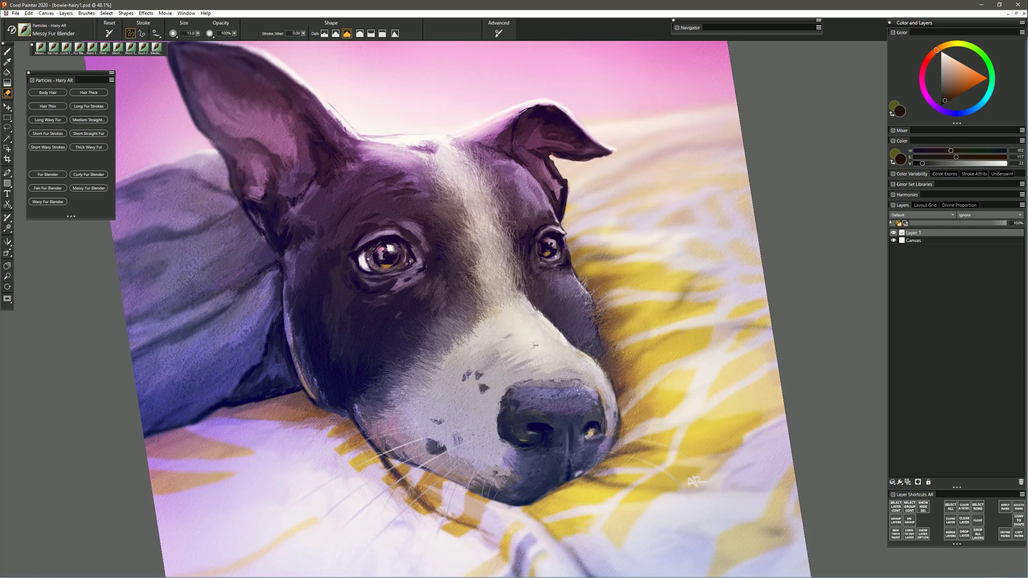
- Toggle the visibility of Layer 1 to compare the blending, and shift the layer to inspect its separate strokes
{"action": "left_click", "coordinate": [893, 232]}
{"action": "left_click", "coordinate": [894, 231]}
{"action": "left_click", "coordinate": [893, 232]}
{"action": "left_click", "coordinate": [893, 231]}
{"action": "left_click", "coordinate": [7, 106]}
{"action": "mouse_move", "coordinate": [654, 400]}
{"action": "left_mouse_down"}
{"action": "mouse_move", "coordinate": [724, 387]}
{"action": "mouse_move", "coordinate": [751, 368]}
{"action": "mouse_move", "coordinate": [667, 404]}
{"action": "left_mouse_up"}
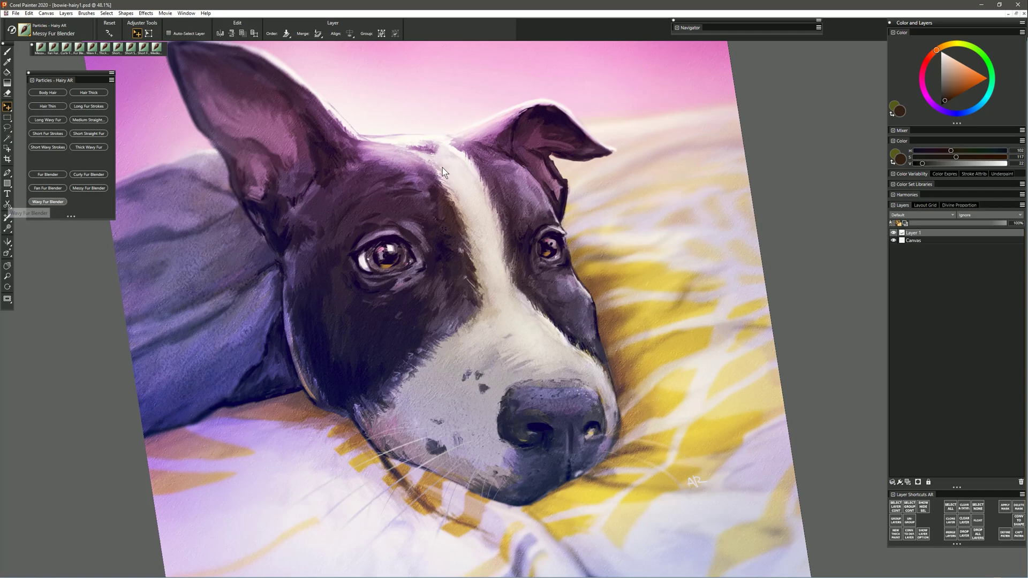
- Blend both edges of the upper white forehead stripe on Layer 1 with the Wavy Fur Blender
{"action": "left_click_drag", "start_coordinate": [423, 158], "coordinate": [454, 202]}
{"action": "left_click_drag", "start_coordinate": [461, 145], "coordinate": [492, 199]}
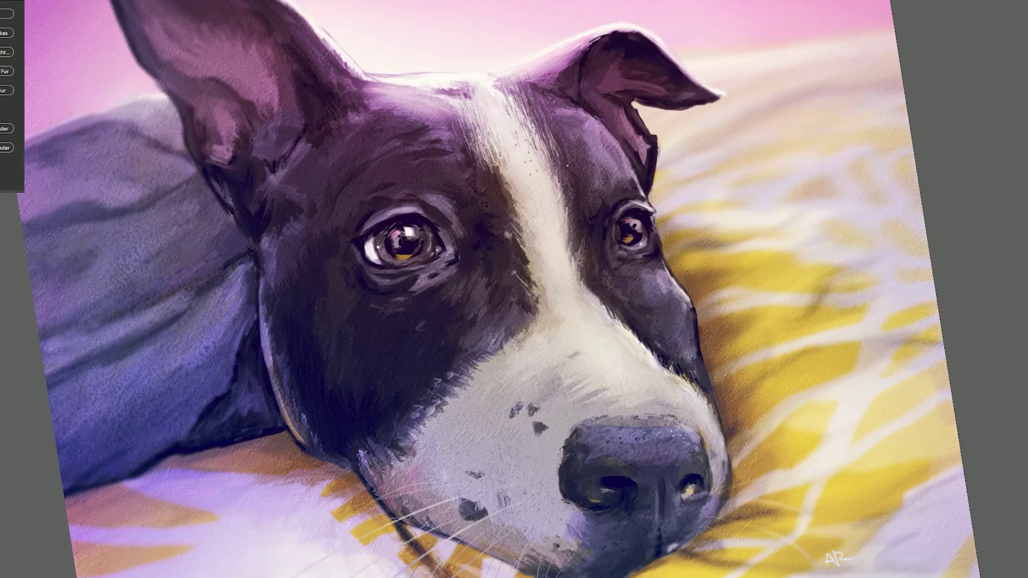
{"action": "left_click_drag", "start_coordinate": [543, 143], "coordinate": [560, 185]}
{"action": "left_click_drag", "start_coordinate": [501, 161], "coordinate": [522, 202]}
{"action": "left_click_drag", "start_coordinate": [474, 143], "coordinate": [504, 192]}
{"action": "left_click_drag", "start_coordinate": [484, 144], "coordinate": [519, 222]}
{"action": "left_click_drag", "start_coordinate": [505, 183], "coordinate": [531, 227]}
{"action": "left_click_drag", "start_coordinate": [555, 171], "coordinate": [574, 227]}
{"action": "left_click_drag", "start_coordinate": [559, 179], "coordinate": [575, 230]}
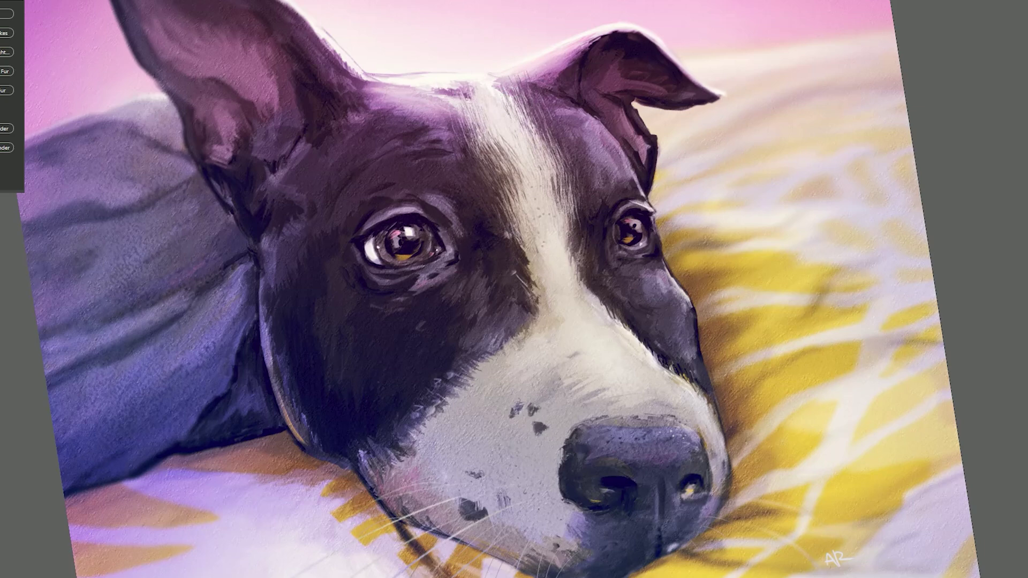
- Continue the Wavy Fur Blender strokes down both edges of the lower white stripe to the bridge of the muzzle
{"action": "left_click_drag", "start_coordinate": [493, 208], "coordinate": [519, 251]}
{"action": "left_click_drag", "start_coordinate": [502, 219], "coordinate": [542, 282]}
{"action": "left_click_drag", "start_coordinate": [565, 220], "coordinate": [586, 277]}
{"action": "left_click_drag", "start_coordinate": [514, 262], "coordinate": [546, 324]}
{"action": "left_click_drag", "start_coordinate": [530, 284], "coordinate": [554, 322]}
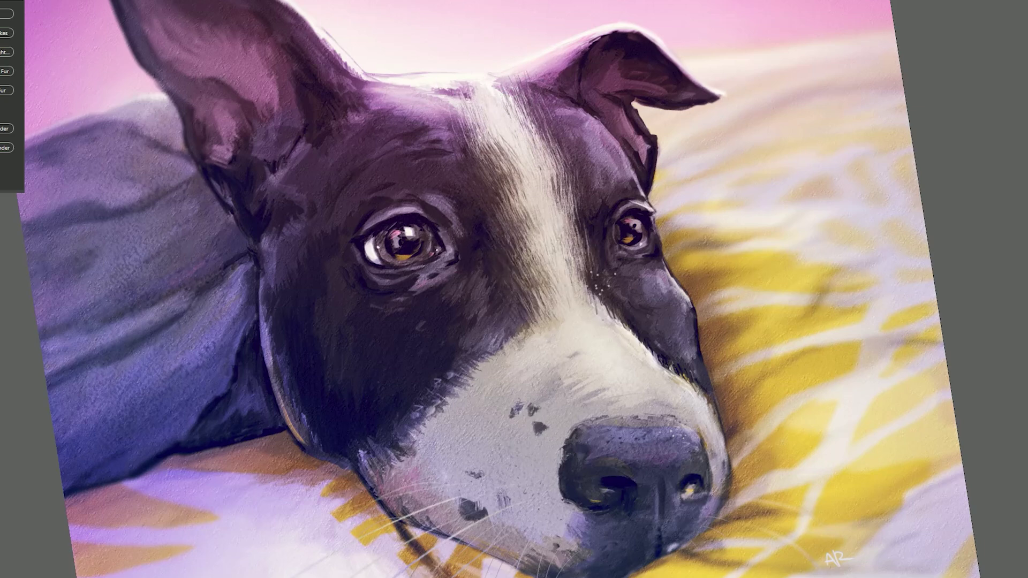
{"action": "left_click_drag", "start_coordinate": [591, 272], "coordinate": [600, 317]}
{"action": "left_click_drag", "start_coordinate": [600, 283], "coordinate": [613, 319]}
{"action": "left_click_drag", "start_coordinate": [522, 306], "coordinate": [540, 344]}
- Blend the border between the dark near cheek and the light muzzle with Wavy Fur Blender strokes
{"action": "mouse_move", "coordinate": [500, 316]}
{"action": "left_mouse_down"}
{"action": "mouse_move", "coordinate": [526, 355]}
{"action": "mouse_move", "coordinate": [509, 370]}
{"action": "left_mouse_up"}
{"action": "left_click_drag", "start_coordinate": [454, 351], "coordinate": [492, 384]}
{"action": "left_click_drag", "start_coordinate": [431, 369], "coordinate": [475, 404]}
{"action": "mouse_move", "coordinate": [413, 397]}
{"action": "left_mouse_down"}
{"action": "mouse_move", "coordinate": [454, 424]}
{"action": "mouse_move", "coordinate": [375, 461]}
{"action": "left_mouse_up"}
{"action": "left_click_drag", "start_coordinate": [423, 436], "coordinate": [359, 477]}
{"action": "mouse_move", "coordinate": [421, 406]}
{"action": "left_mouse_down"}
{"action": "mouse_move", "coordinate": [360, 466]}
{"action": "mouse_move", "coordinate": [388, 471]}
{"action": "mouse_move", "coordinate": [444, 428]}
{"action": "left_mouse_up"}
{"action": "left_click_drag", "start_coordinate": [402, 426], "coordinate": [435, 444]}
{"action": "mouse_move", "coordinate": [390, 407]}
{"action": "left_mouse_down"}
{"action": "mouse_move", "coordinate": [429, 437]}
{"action": "mouse_move", "coordinate": [415, 429]}
{"action": "left_mouse_up"}
{"action": "left_click_drag", "start_coordinate": [411, 379], "coordinate": [448, 415]}
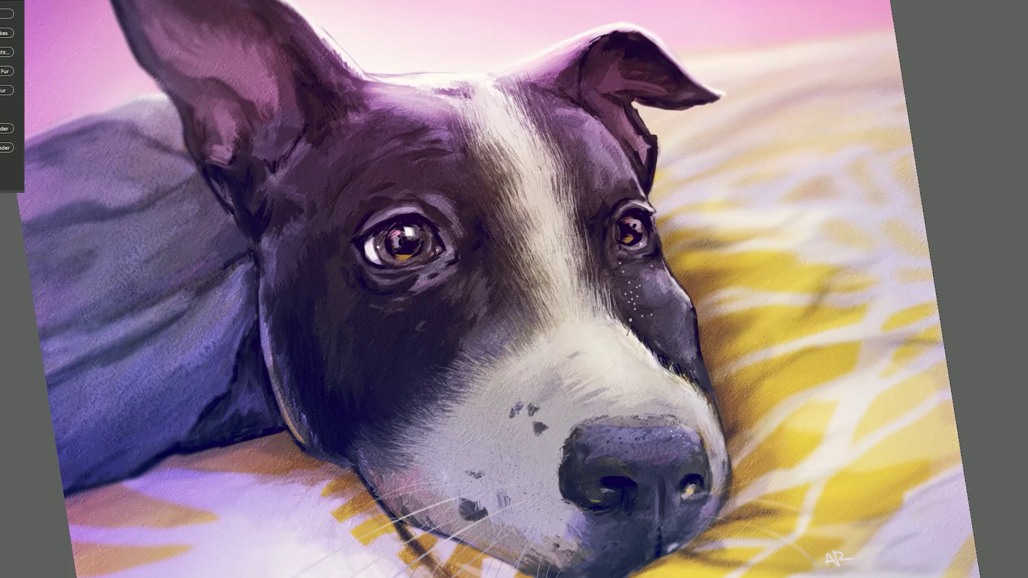
- Blend wavy fur below the far eye and along the far cheek's outline, and undo the last stroke
{"action": "mouse_move", "coordinate": [610, 305]}
{"action": "left_mouse_down"}
{"action": "mouse_move", "coordinate": [637, 345]}
{"action": "mouse_move", "coordinate": [687, 359]}
{"action": "mouse_move", "coordinate": [701, 388]}
{"action": "left_mouse_up"}
{"action": "mouse_move", "coordinate": [608, 305]}
{"action": "left_mouse_down"}
{"action": "mouse_move", "coordinate": [640, 353]}
{"action": "mouse_move", "coordinate": [629, 344]}
{"action": "left_mouse_up"}
{"action": "left_click_drag", "start_coordinate": [644, 312], "coordinate": [656, 340]}
{"action": "left_click_drag", "start_coordinate": [656, 282], "coordinate": [663, 342]}
{"action": "left_click_drag", "start_coordinate": [653, 259], "coordinate": [689, 318]}
{"action": "left_click_drag", "start_coordinate": [695, 298], "coordinate": [702, 340]}
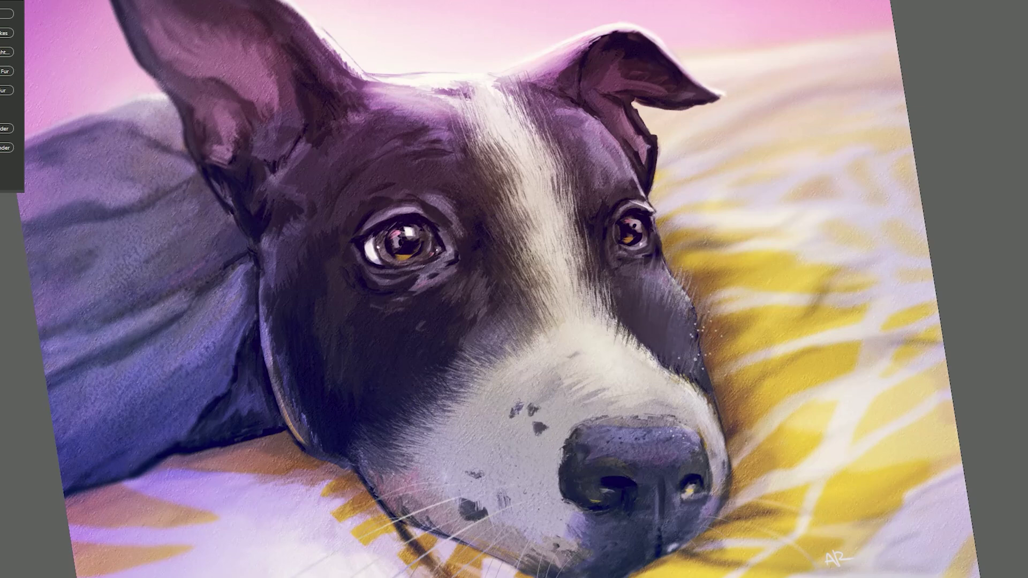
{"action": "key", "text": "ctrl+z"}
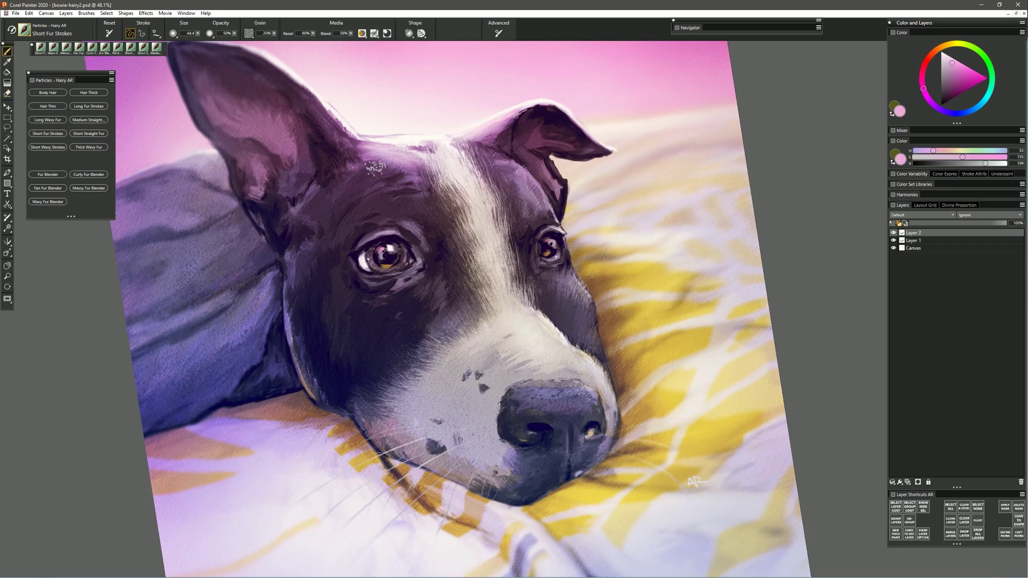
- Paint fur over the dark forehead and near cheek on Layer 2 with the Short Fur Strokes brush
{"action": "left_click_drag", "start_coordinate": [338, 210], "coordinate": [328, 222]}
{"action": "key", "text": "ctrl+z"}
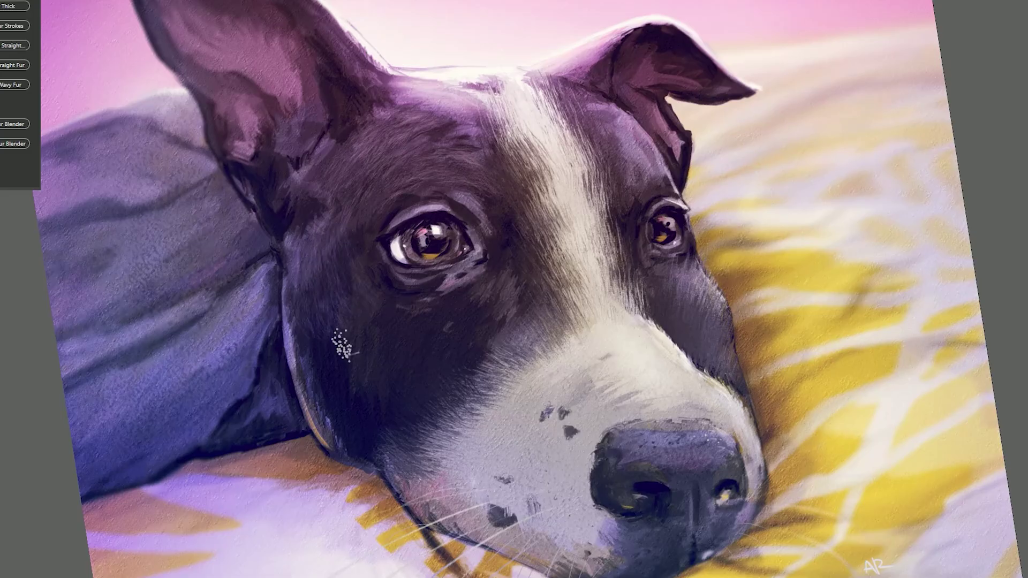
{"action": "mouse_move", "coordinate": [370, 284]}
{"action": "left_mouse_down"}
{"action": "mouse_move", "coordinate": [401, 327]}
{"action": "mouse_move", "coordinate": [479, 286]}
{"action": "left_mouse_up"}
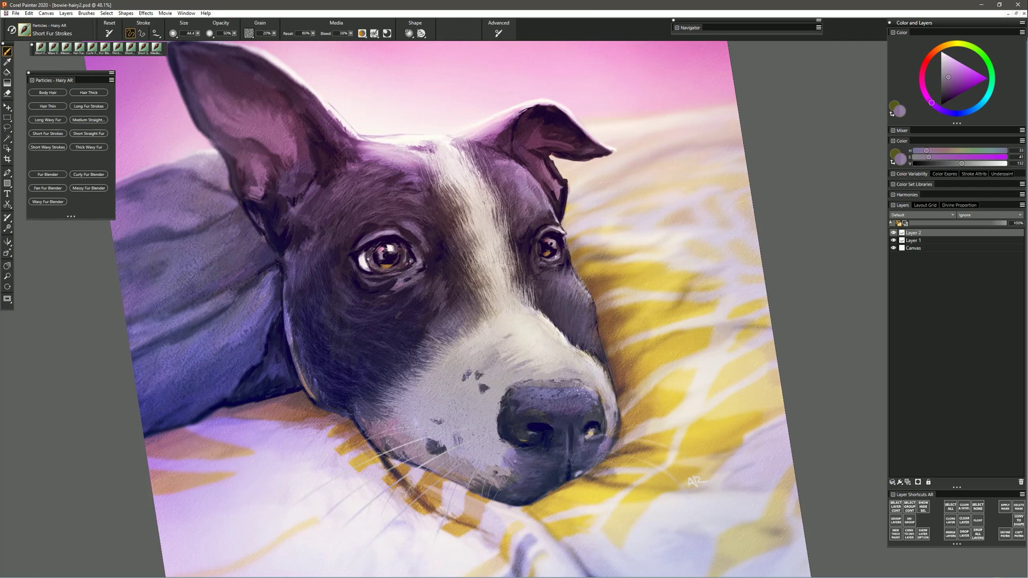
- Sample light tones from the muzzle and white stripe and paint short straight fur along the stripe's edge on the forehead
{"action": "left_click", "coordinate": [399, 406], "text": "alt"}
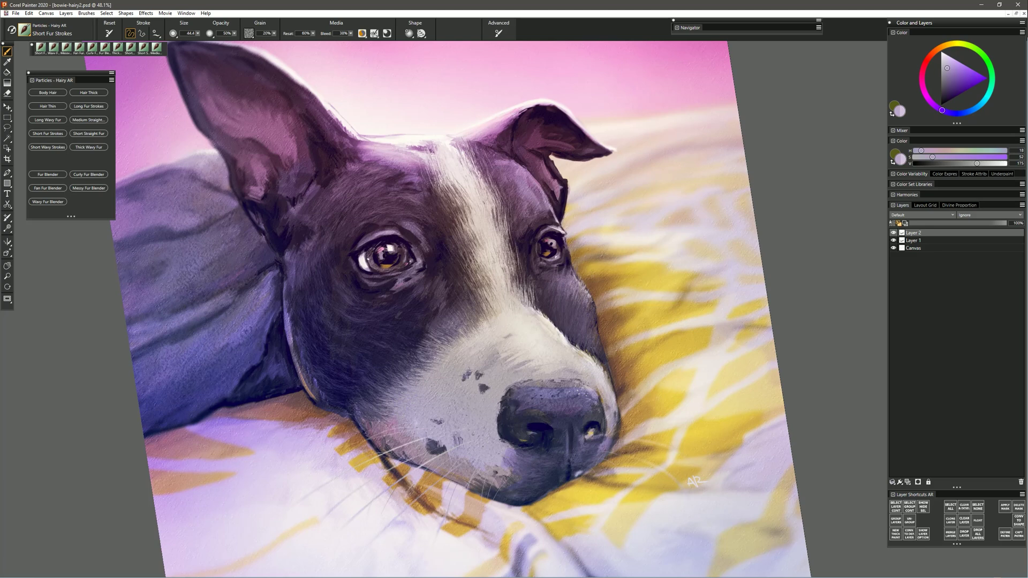
{"action": "left_click", "coordinate": [467, 169], "text": "alt"}
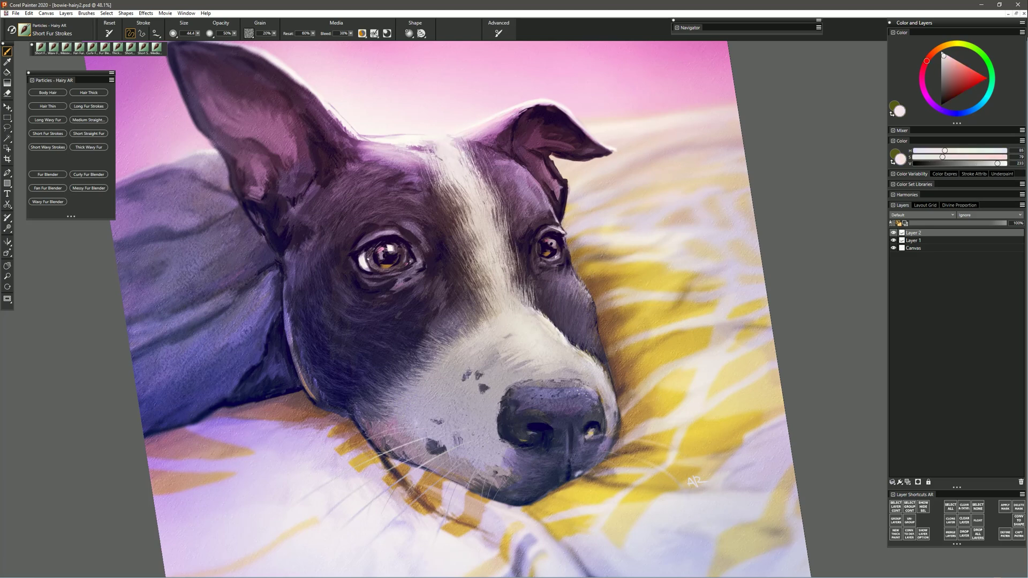
{"action": "mouse_move", "coordinate": [436, 160]}
{"action": "left_mouse_down"}
{"action": "mouse_move", "coordinate": [417, 149]}
{"action": "mouse_move", "coordinate": [436, 215]}
{"action": "left_mouse_up"}
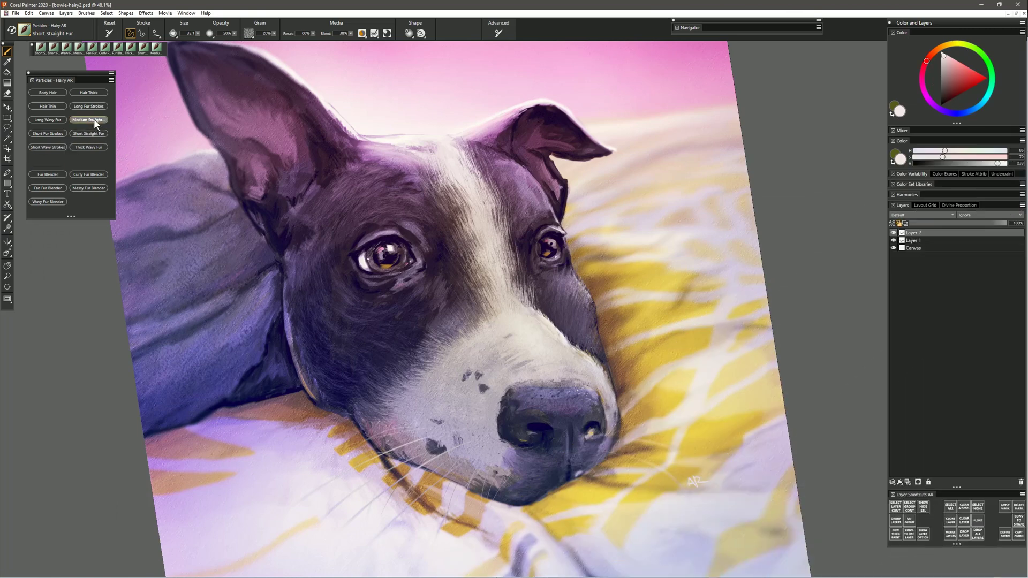
- Paint light fur on the chin beside the nose with the Medium Straight Fur brush, undoing the first stroke on the muzzle
{"action": "left_click", "coordinate": [94, 118]}
{"action": "mouse_move", "coordinate": [457, 375]}
{"action": "left_mouse_down"}
{"action": "mouse_move", "coordinate": [443, 418]}
{"action": "mouse_move", "coordinate": [424, 426]}
{"action": "left_mouse_up"}
{"action": "key", "text": "ctrl+z"}
{"action": "mouse_move", "coordinate": [515, 459]}
{"action": "left_mouse_down"}
{"action": "mouse_move", "coordinate": [491, 467]}
{"action": "mouse_move", "coordinate": [503, 462]}
{"action": "left_mouse_up"}
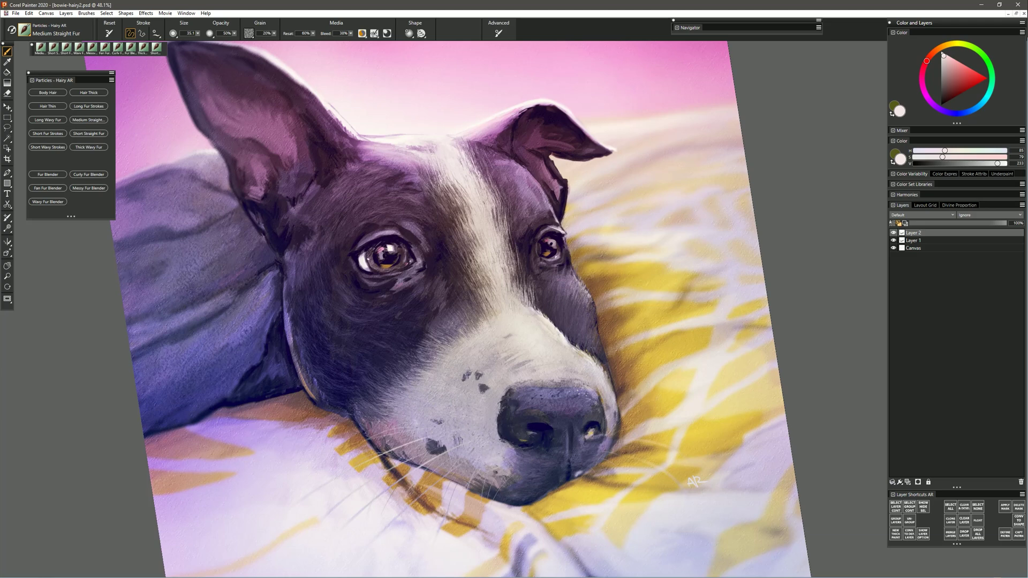
{"action": "left_click_drag", "start_coordinate": [531, 489], "coordinate": [502, 501]}
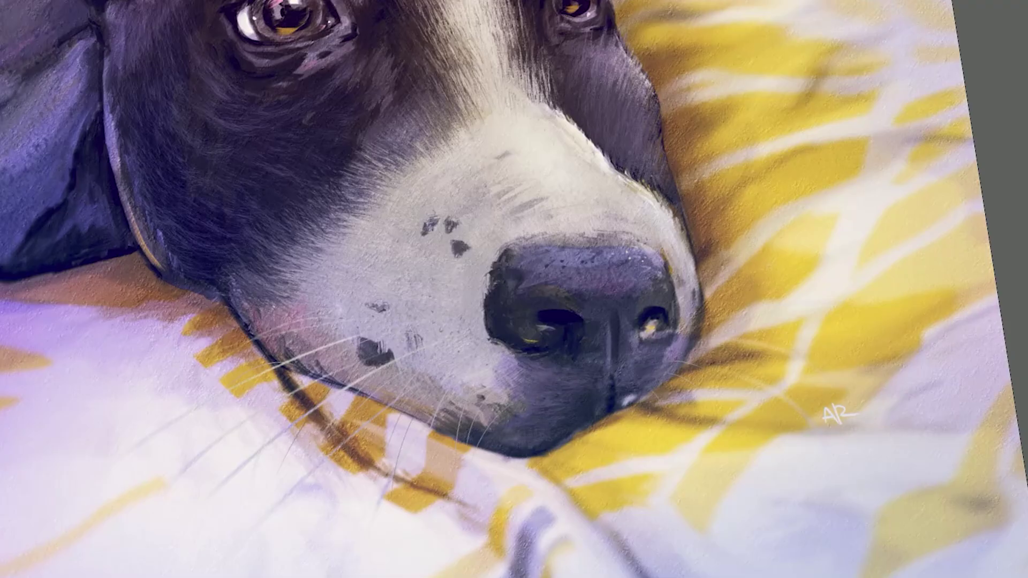
- Cover the chin below the nose and the muzzle's far lower edge with short downward Medium Straight Fur strokes
{"action": "left_click_drag", "start_coordinate": [536, 426], "coordinate": [533, 457]}
{"action": "left_click_drag", "start_coordinate": [562, 411], "coordinate": [560, 443]}
{"action": "left_click_drag", "start_coordinate": [526, 400], "coordinate": [522, 437]}
{"action": "left_click_drag", "start_coordinate": [586, 400], "coordinate": [585, 435]}
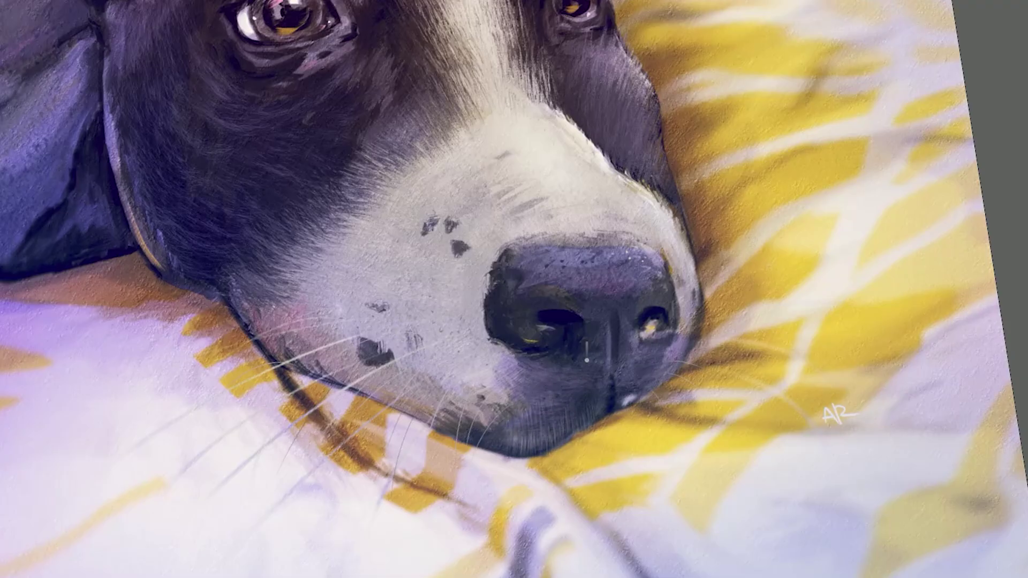
{"action": "left_click_drag", "start_coordinate": [643, 379], "coordinate": [662, 405]}
{"action": "left_click_drag", "start_coordinate": [679, 338], "coordinate": [695, 393]}
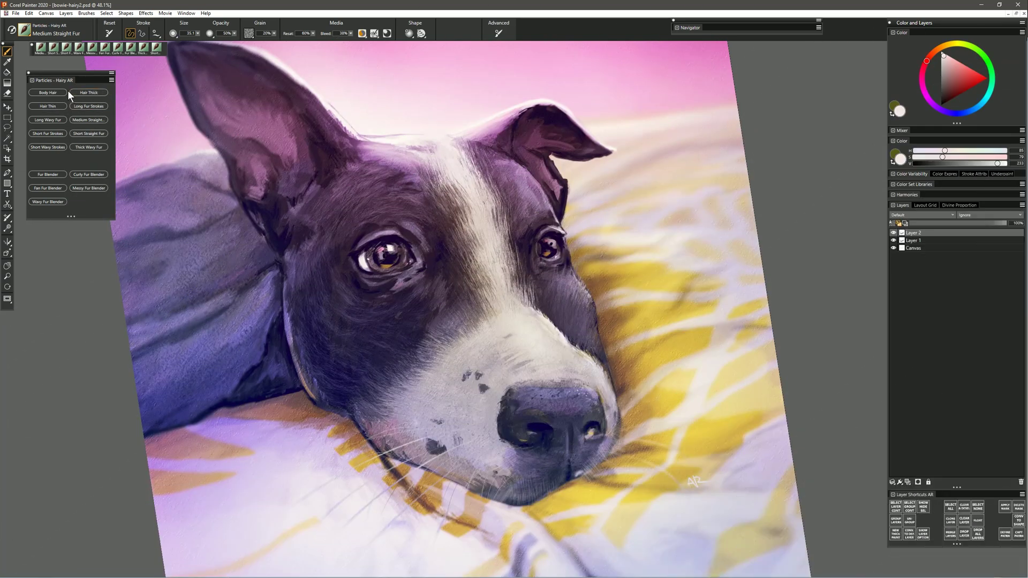
- Add Body Hair brush strokes above the near eye in a pink sampled from the forehead, and sample the near cheek's violet
{"action": "left_click", "coordinate": [47, 92]}
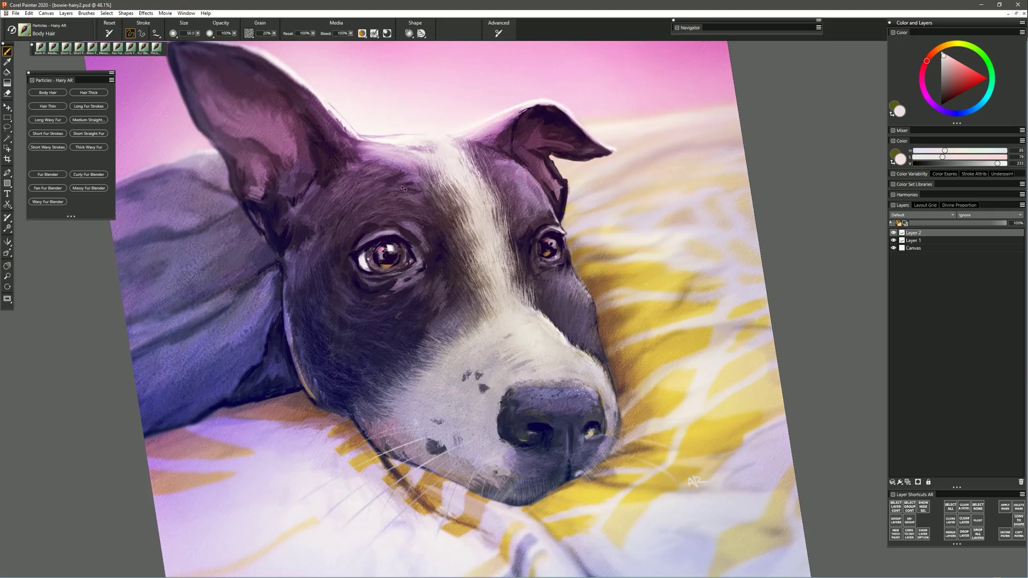
{"action": "left_click", "coordinate": [405, 163], "text": "alt"}
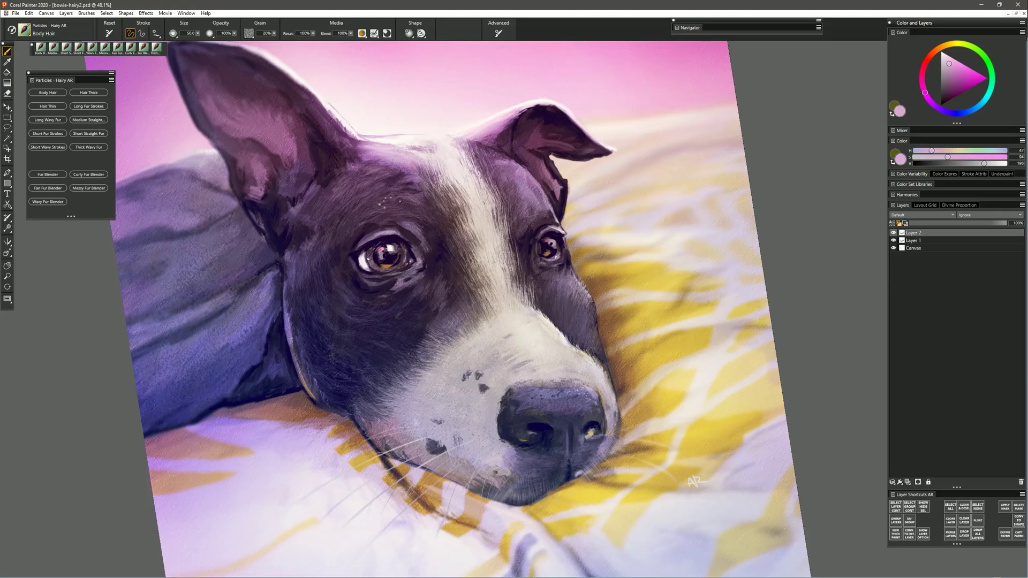
{"action": "left_click_drag", "start_coordinate": [377, 204], "coordinate": [369, 222]}
{"action": "left_click", "coordinate": [301, 326], "text": "alt"}
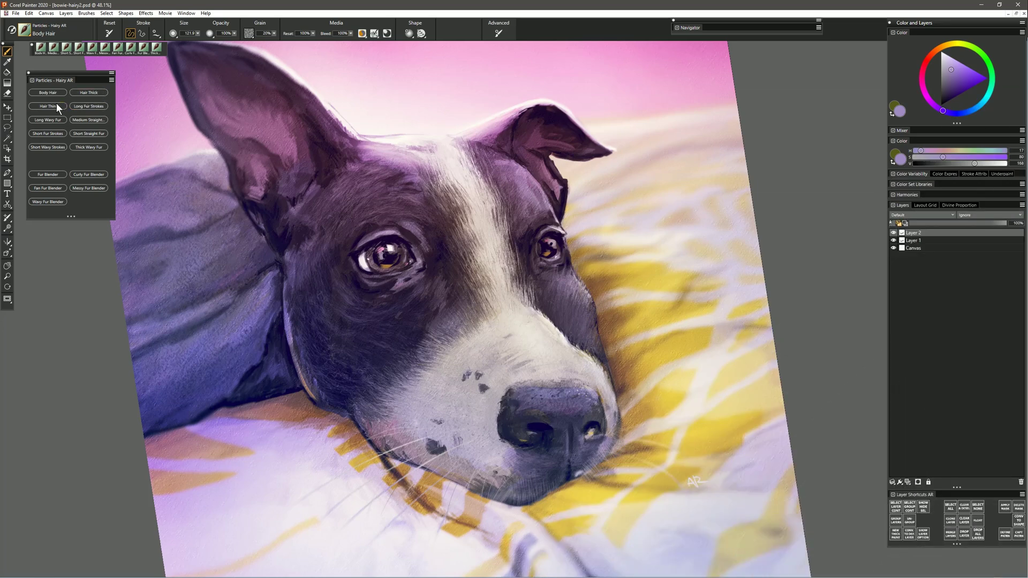
- Draw fine whiskers out from the muzzle with the Hair Thin brush in a colour sampled from it, undoing the first two
{"action": "left_click", "coordinate": [47, 106]}
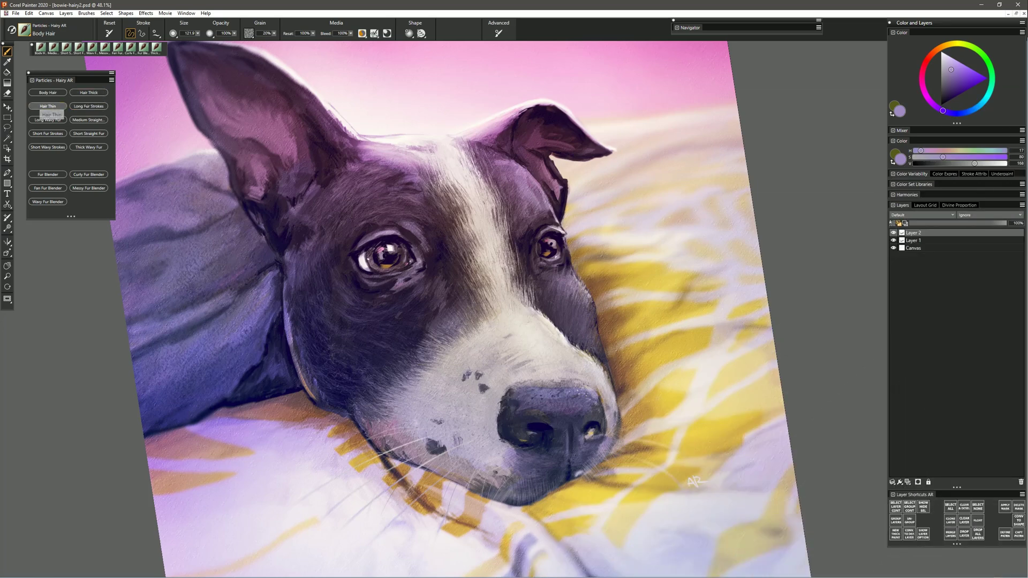
{"action": "left_click", "coordinate": [464, 423], "text": "alt"}
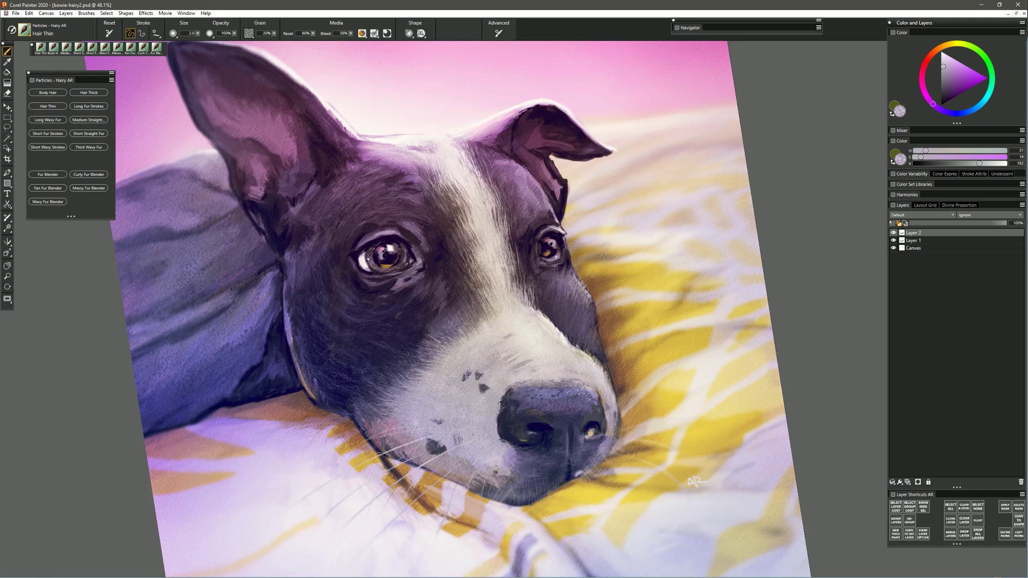
{"action": "left_click_drag", "start_coordinate": [389, 426], "coordinate": [349, 433]}
{"action": "left_click_drag", "start_coordinate": [418, 446], "coordinate": [380, 461]}
{"action": "key", "text": "ctrl+z"}
{"action": "key", "text": "ctrl+z"}
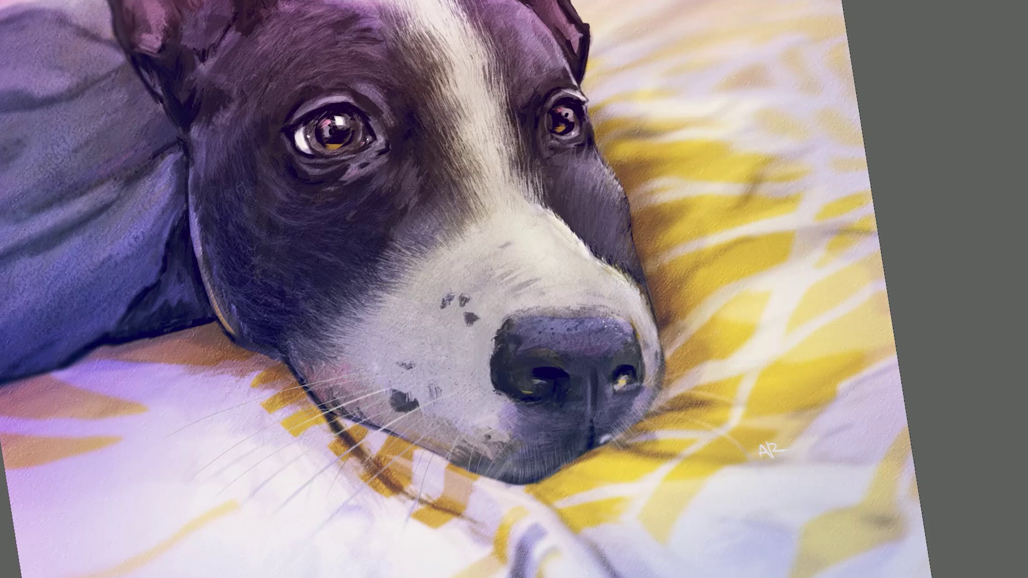
{"action": "mouse_move", "coordinate": [328, 358]}
{"action": "left_mouse_down"}
{"action": "mouse_move", "coordinate": [281, 345]}
{"action": "mouse_move", "coordinate": [236, 360]}
{"action": "left_mouse_up"}
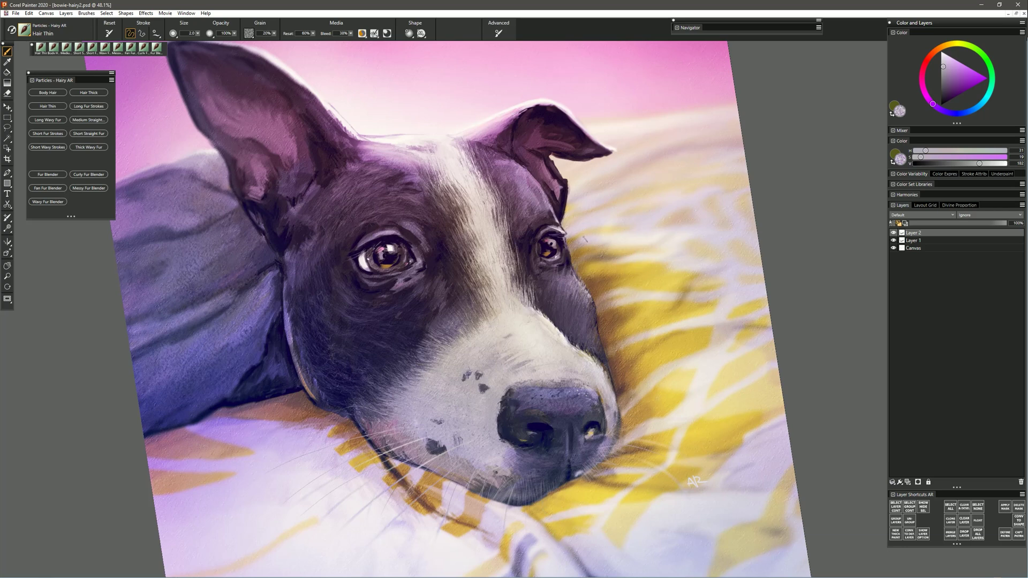
- Draw hairs along the near cheek's outer edge and above the near eye with the Hair Thick brush, using sampled colours
{"action": "left_click", "coordinate": [89, 92]}
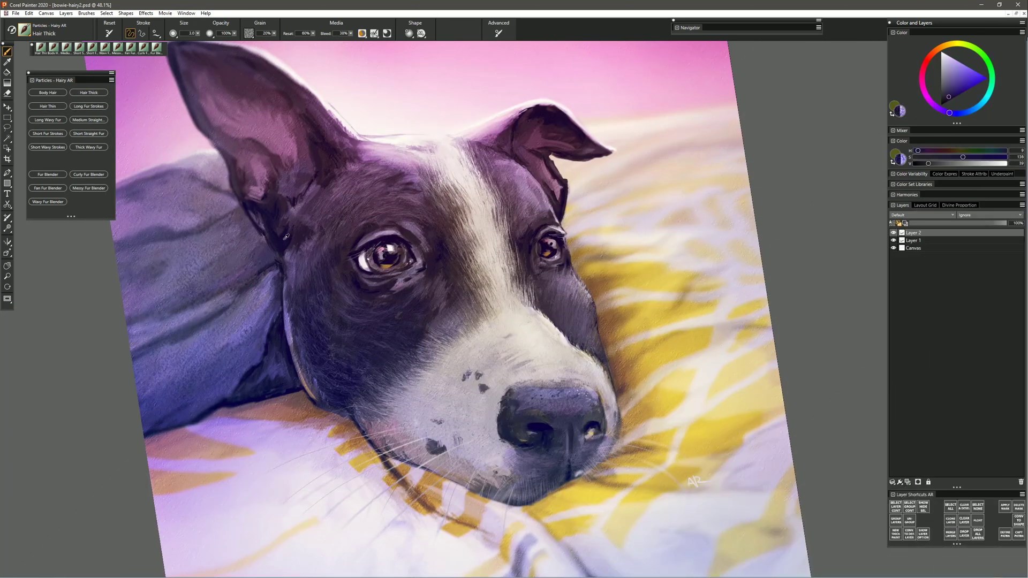
{"action": "left_click_drag", "start_coordinate": [279, 259], "coordinate": [281, 269]}
{"action": "left_click", "coordinate": [319, 272], "text": "alt"}
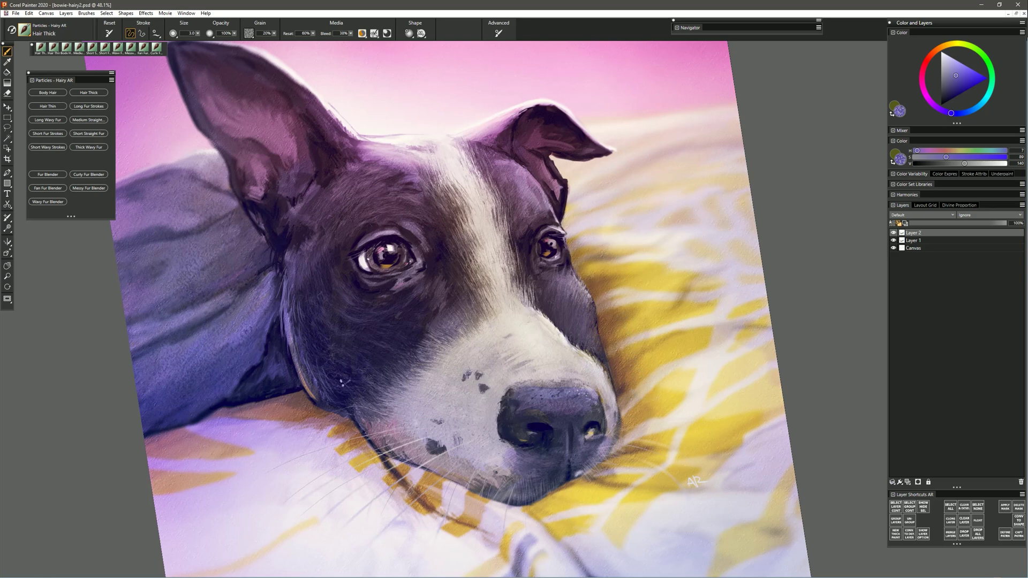
{"action": "left_click", "coordinate": [390, 229], "text": "alt"}
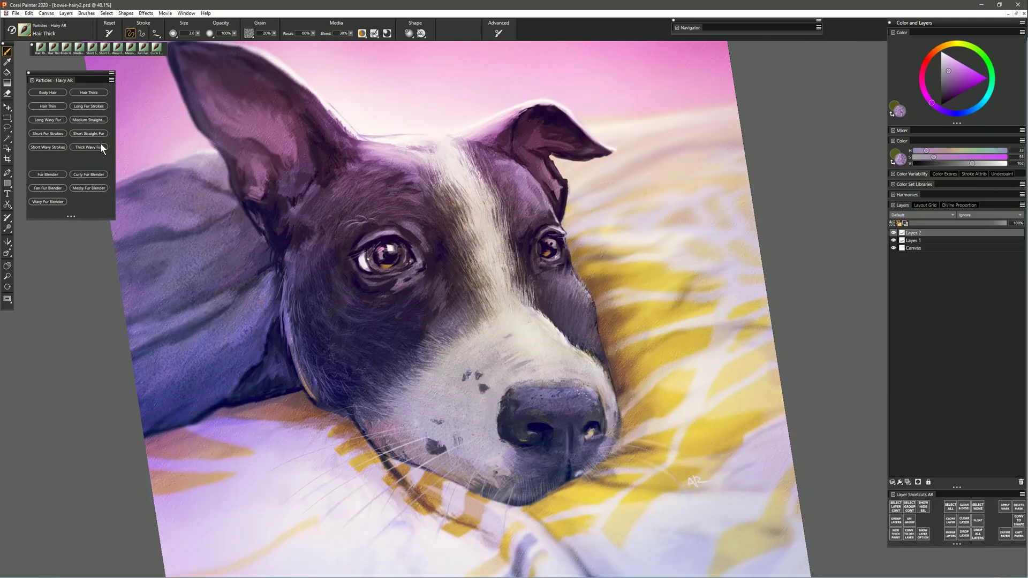
- Try the Thick Wavy Fur brush in the stripe's white on the head and forehead, and undo the strokes
{"action": "left_click", "coordinate": [101, 145]}
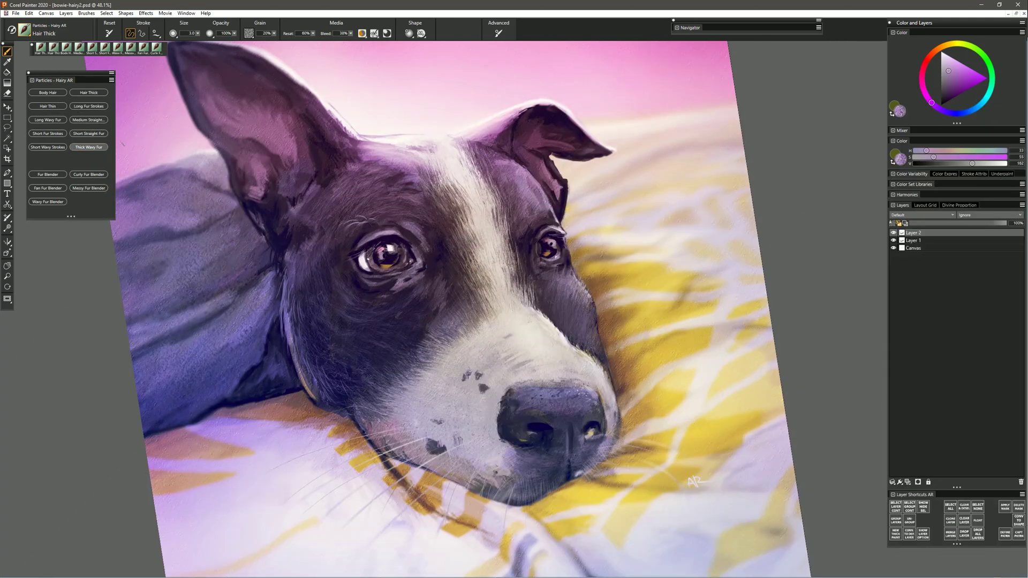
{"action": "left_click", "coordinate": [447, 151], "text": "alt"}
{"action": "mouse_move", "coordinate": [422, 126]}
{"action": "left_mouse_down"}
{"action": "mouse_move", "coordinate": [423, 140]}
{"action": "mouse_move", "coordinate": [481, 162]}
{"action": "mouse_move", "coordinate": [493, 188]}
{"action": "left_mouse_up"}
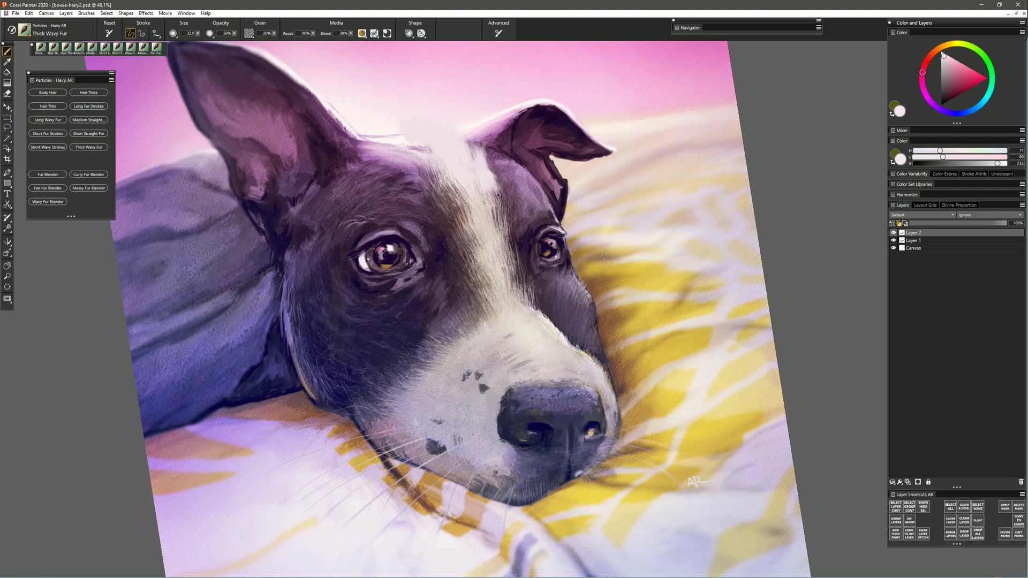
{"action": "key", "text": "ctrl+z"}
{"action": "key", "text": "ctrl+z"}
{"action": "mouse_move", "coordinate": [386, 179]}
{"action": "left_mouse_down"}
{"action": "mouse_move", "coordinate": [439, 194]}
{"action": "mouse_move", "coordinate": [460, 239]}
{"action": "left_mouse_up"}
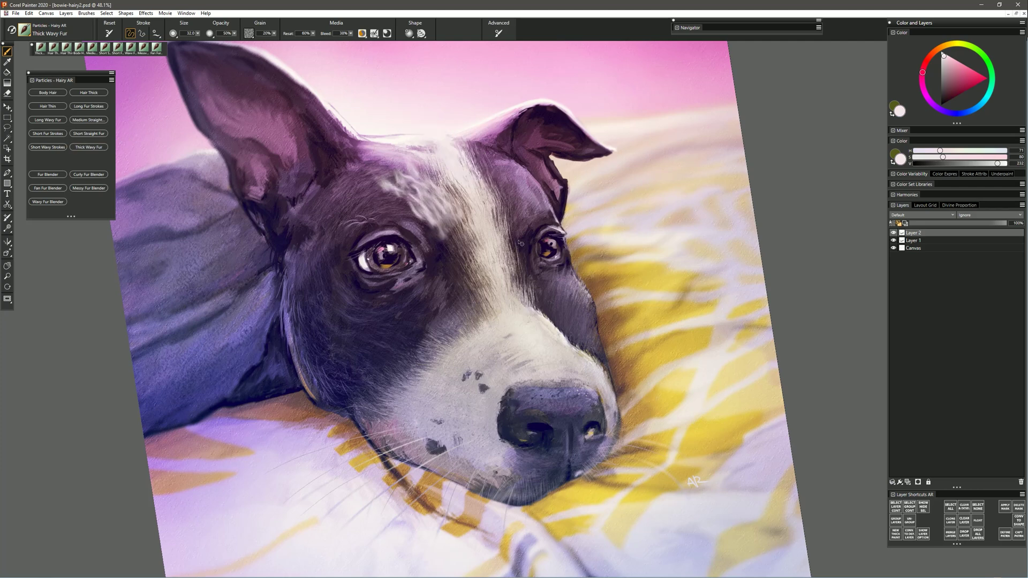
{"action": "key", "text": "ctrl+z"}
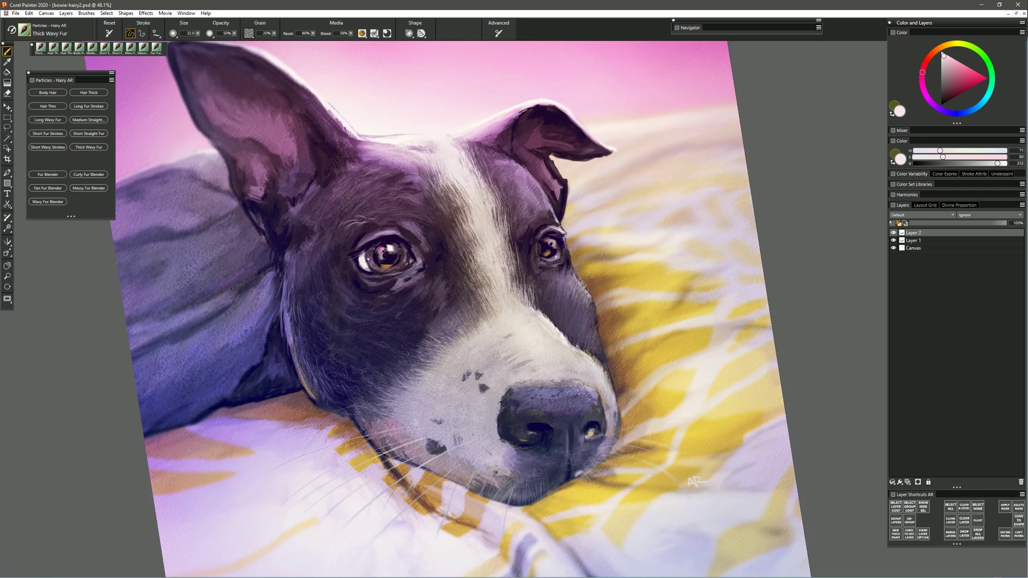
- Paint thick wavy fur over the dog's body behind the head in colours sampled from it, undoing the first stroke
{"action": "left_click", "coordinate": [240, 329], "text": "alt"}
{"action": "mouse_move", "coordinate": [141, 373]}
{"action": "left_mouse_down"}
{"action": "mouse_move", "coordinate": [152, 380]}
{"action": "mouse_move", "coordinate": [207, 362]}
{"action": "mouse_move", "coordinate": [172, 362]}
{"action": "mouse_move", "coordinate": [221, 374]}
{"action": "mouse_move", "coordinate": [256, 337]}
{"action": "mouse_move", "coordinate": [270, 300]}
{"action": "left_mouse_up"}
{"action": "key", "text": "ctrl+z"}
{"action": "left_click", "coordinate": [275, 327], "text": "alt"}
{"action": "mouse_move", "coordinate": [203, 394]}
{"action": "left_mouse_down"}
{"action": "mouse_move", "coordinate": [275, 369]}
{"action": "mouse_move", "coordinate": [326, 324]}
{"action": "mouse_move", "coordinate": [425, 292]}
{"action": "mouse_move", "coordinate": [316, 259]}
{"action": "mouse_move", "coordinate": [224, 349]}
{"action": "mouse_move", "coordinate": [239, 278]}
{"action": "mouse_move", "coordinate": [190, 220]}
{"action": "mouse_move", "coordinate": [248, 214]}
{"action": "left_mouse_up"}
- Extend the thick wavy fur across the upper body and along the back's outline against the pink background
{"action": "left_click_drag", "start_coordinate": [223, 179], "coordinate": [324, 206]}
{"action": "left_click_drag", "start_coordinate": [276, 153], "coordinate": [345, 195]}
{"action": "key", "text": "ctrl+z"}
{"action": "mouse_move", "coordinate": [336, 147]}
{"action": "left_mouse_down"}
{"action": "mouse_move", "coordinate": [304, 137]}
{"action": "mouse_move", "coordinate": [343, 183]}
{"action": "mouse_move", "coordinate": [308, 122]}
{"action": "mouse_move", "coordinate": [277, 129]}
{"action": "mouse_move", "coordinate": [278, 148]}
{"action": "mouse_move", "coordinate": [253, 134]}
{"action": "mouse_move", "coordinate": [186, 137]}
{"action": "left_mouse_up"}
{"action": "left_click_drag", "start_coordinate": [296, 255], "coordinate": [415, 256]}
{"action": "left_click_drag", "start_coordinate": [348, 169], "coordinate": [302, 147]}
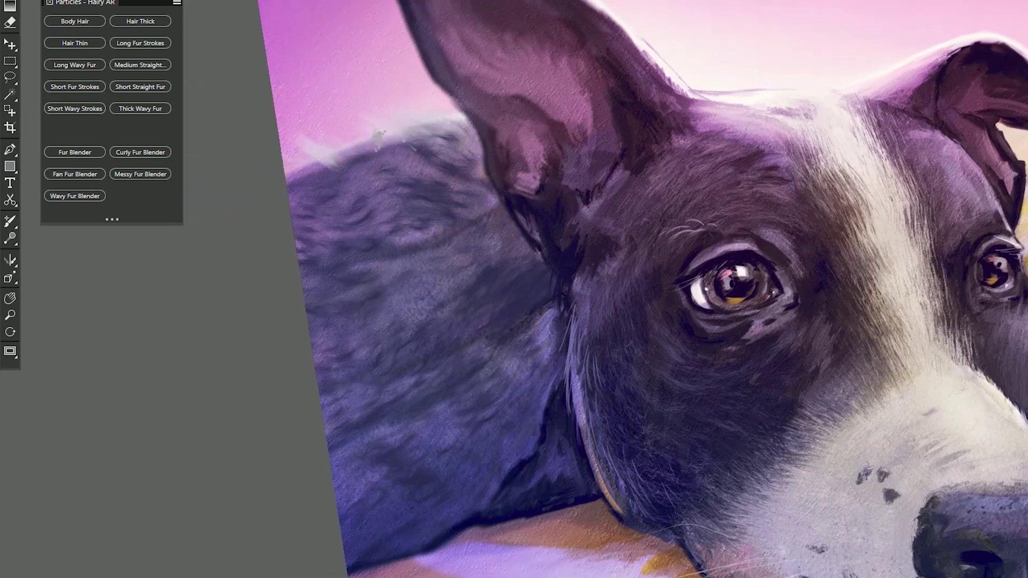
{"action": "left_click_drag", "start_coordinate": [374, 159], "coordinate": [336, 142]}
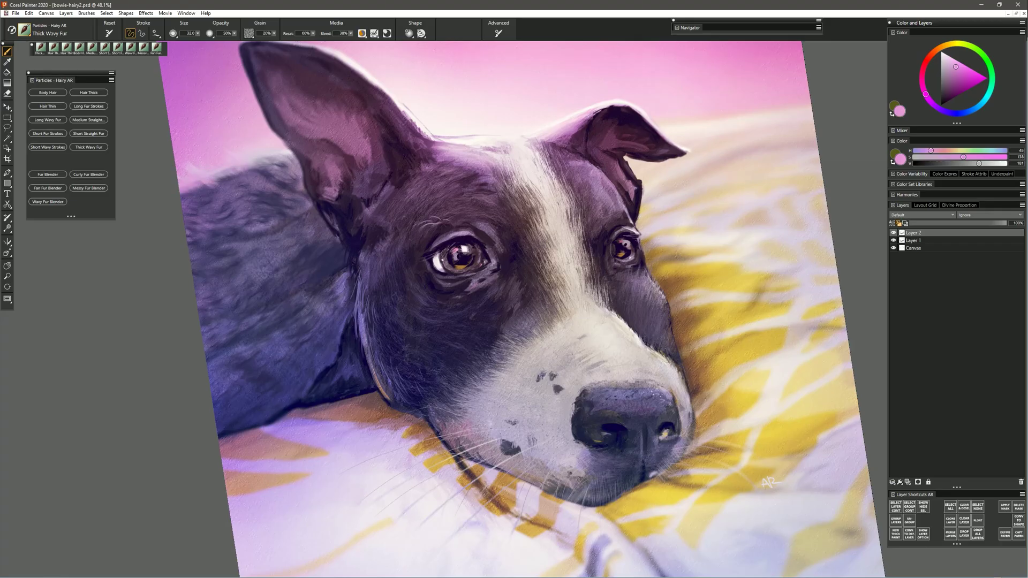
- Layer more pinkish thick wavy fur strokes below the back's upper outline and down toward the middle of the body
{"action": "left_click_drag", "start_coordinate": [255, 185], "coordinate": [217, 170]}
{"action": "left_click_drag", "start_coordinate": [286, 170], "coordinate": [251, 164]}
{"action": "left_click_drag", "start_coordinate": [209, 203], "coordinate": [184, 189]}
{"action": "left_click_drag", "start_coordinate": [257, 199], "coordinate": [201, 182]}
{"action": "left_click_drag", "start_coordinate": [279, 180], "coordinate": [242, 170]}
{"action": "left_click_drag", "start_coordinate": [246, 215], "coordinate": [184, 198]}
{"action": "mouse_move", "coordinate": [269, 195]}
{"action": "left_mouse_down"}
{"action": "mouse_move", "coordinate": [236, 188]}
{"action": "mouse_move", "coordinate": [230, 220]}
{"action": "mouse_move", "coordinate": [297, 255]}
{"action": "left_mouse_up"}
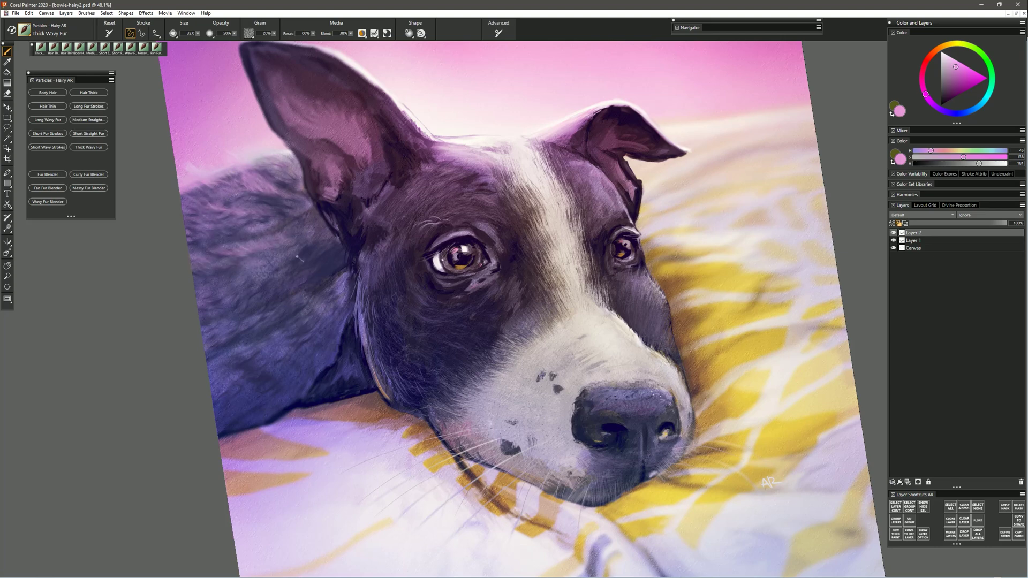
- Paint thick wavy fur along the body's lower edge above the blanket in sampled colours, undoing the unwanted strokes
{"action": "left_click_drag", "start_coordinate": [259, 336], "coordinate": [233, 346]}
{"action": "key", "text": "ctrl+z"}
{"action": "left_click", "coordinate": [332, 408], "text": "alt"}
{"action": "mouse_move", "coordinate": [326, 390]}
{"action": "left_mouse_down"}
{"action": "mouse_move", "coordinate": [278, 409]}
{"action": "mouse_move", "coordinate": [286, 389]}
{"action": "left_mouse_up"}
{"action": "key", "text": "ctrl+z"}
{"action": "key", "text": "ctrl+z"}
{"action": "mouse_move", "coordinate": [220, 435]}
{"action": "left_mouse_down"}
{"action": "mouse_move", "coordinate": [289, 388]}
{"action": "mouse_move", "coordinate": [355, 380]}
{"action": "left_mouse_up"}
{"action": "left_click", "coordinate": [276, 393], "text": "alt"}
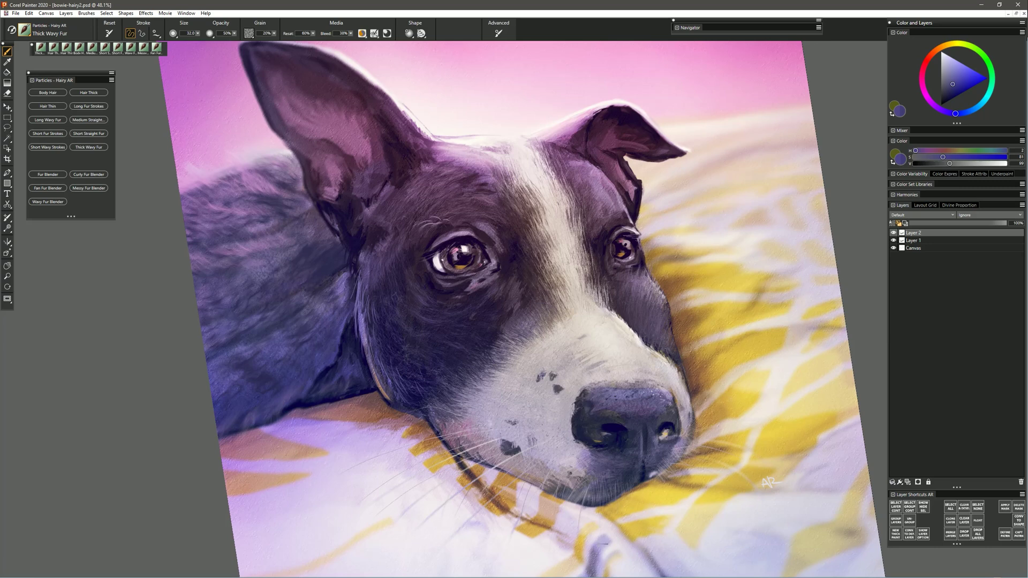
- Erase lightly over the near cheek with the Eraser, changing its dab shape and enlarging it to 521.1
{"action": "left_click_drag", "start_coordinate": [599, 465], "coordinate": [523, 457]}
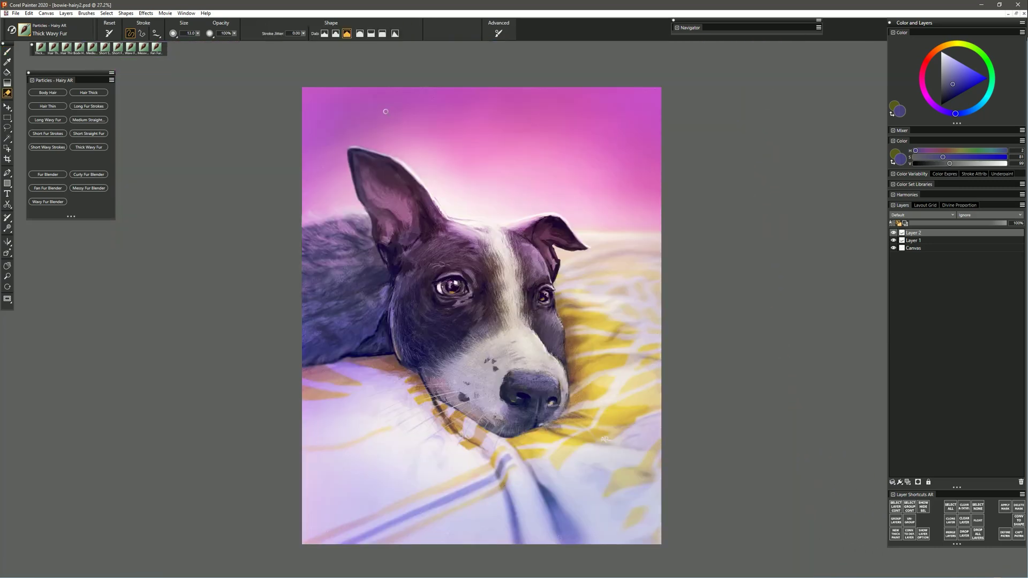
{"action": "left_click", "coordinate": [325, 34]}
{"action": "left_click_drag", "start_coordinate": [438, 323], "coordinate": [448, 336]}
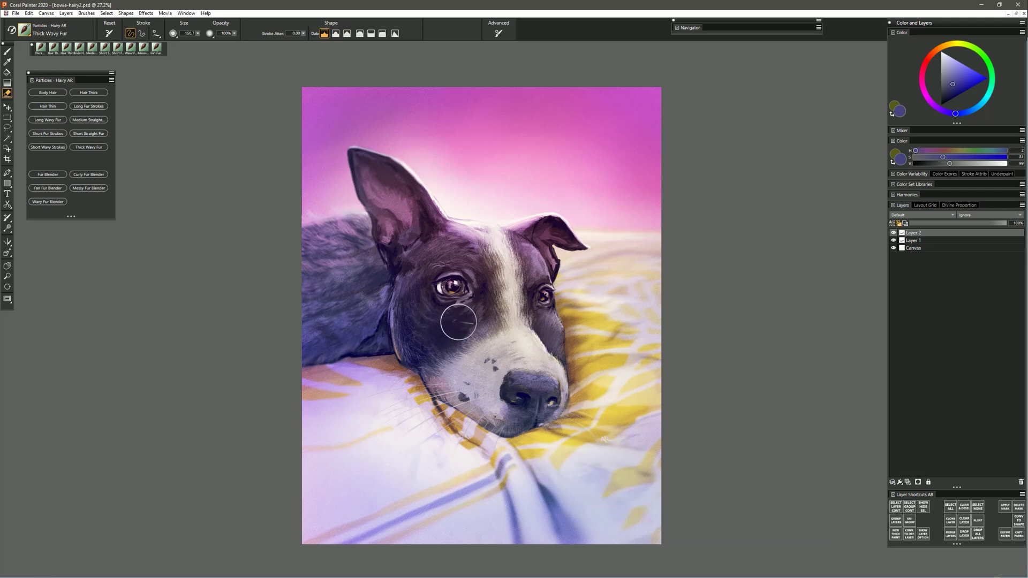
{"action": "left_click", "coordinate": [382, 33]}
{"action": "left_click", "coordinate": [198, 33]}
{"action": "left_click", "coordinate": [212, 42]}
{"action": "left_click", "coordinate": [234, 42]}
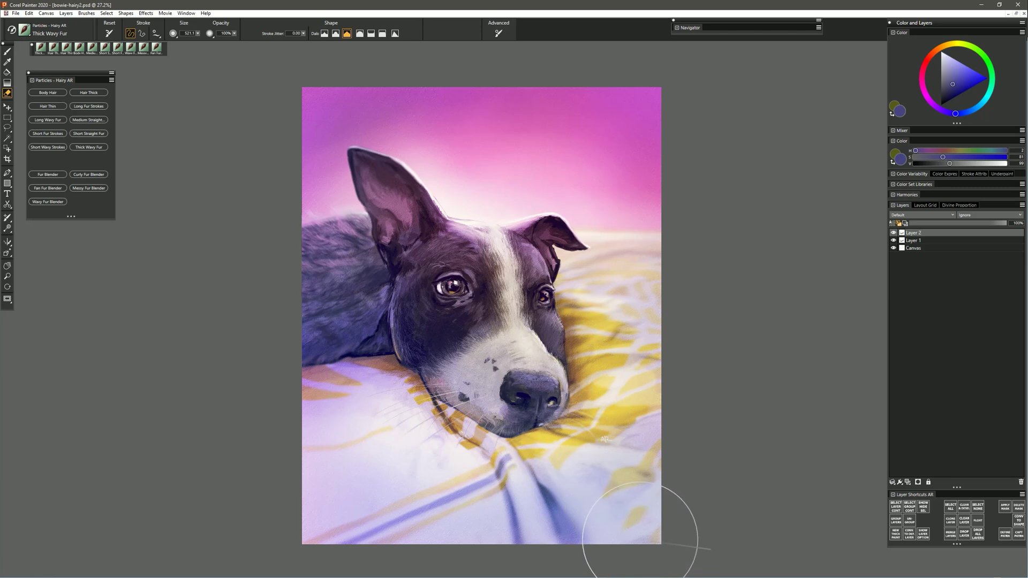
- Paint fur down the near cheek's outer edge with the Long Fur Strokes brush
{"action": "left_click", "coordinate": [8, 276]}
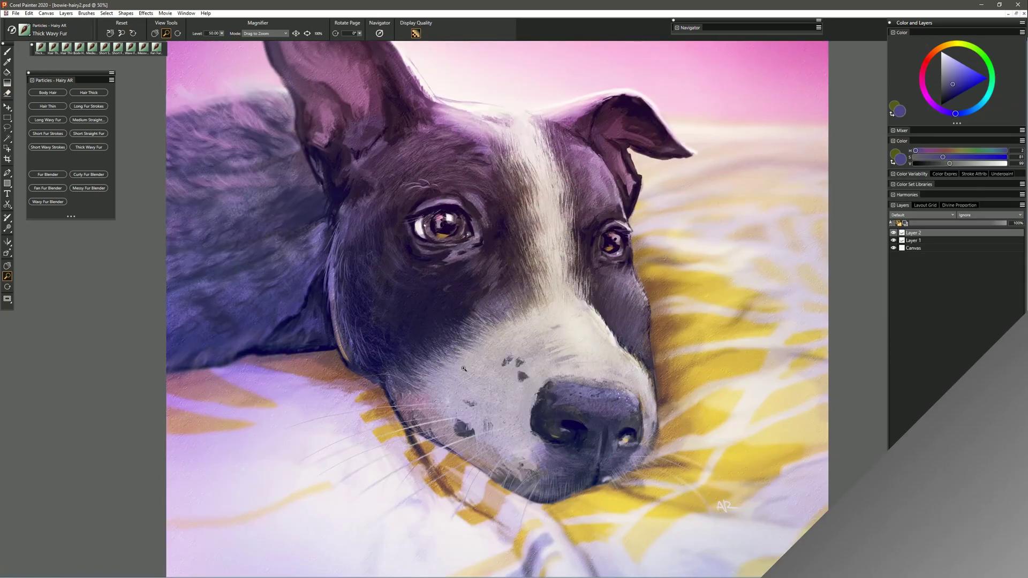
{"action": "left_click_drag", "start_coordinate": [461, 371], "coordinate": [454, 376]}
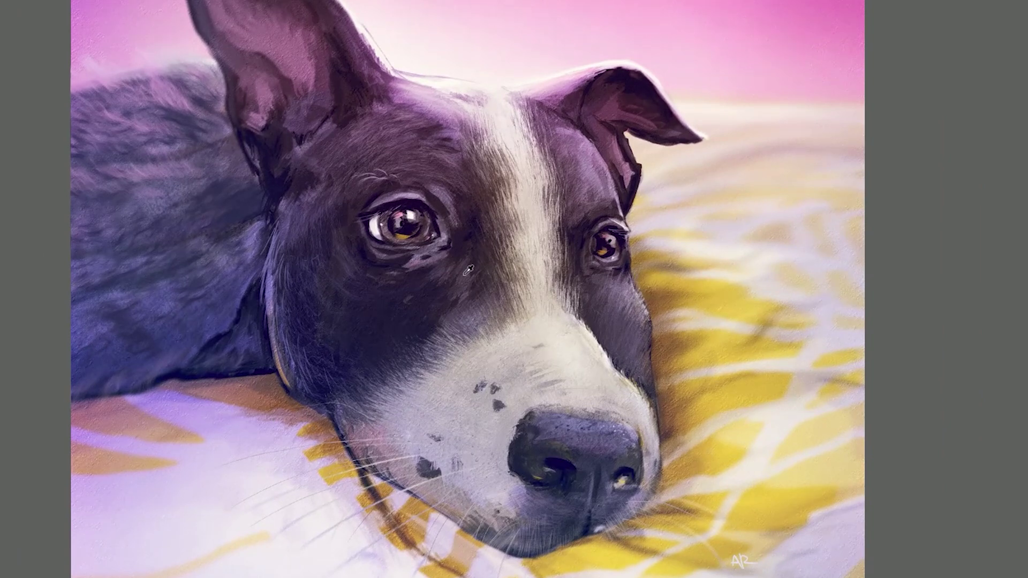
{"action": "left_click", "coordinate": [361, 291]}
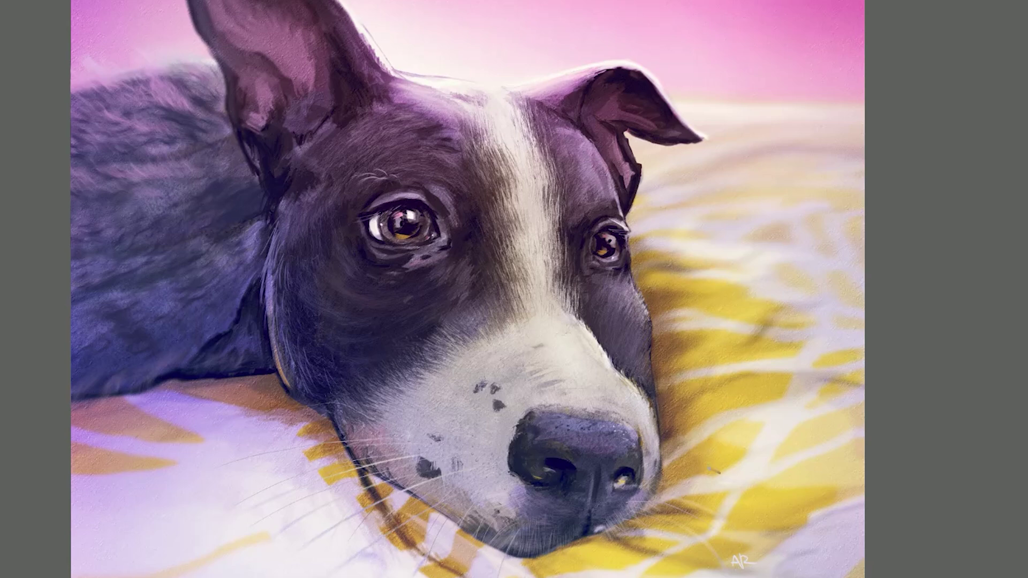
{"action": "left_click_drag", "start_coordinate": [281, 239], "coordinate": [294, 292]}
{"action": "left_click_drag", "start_coordinate": [284, 268], "coordinate": [309, 330]}
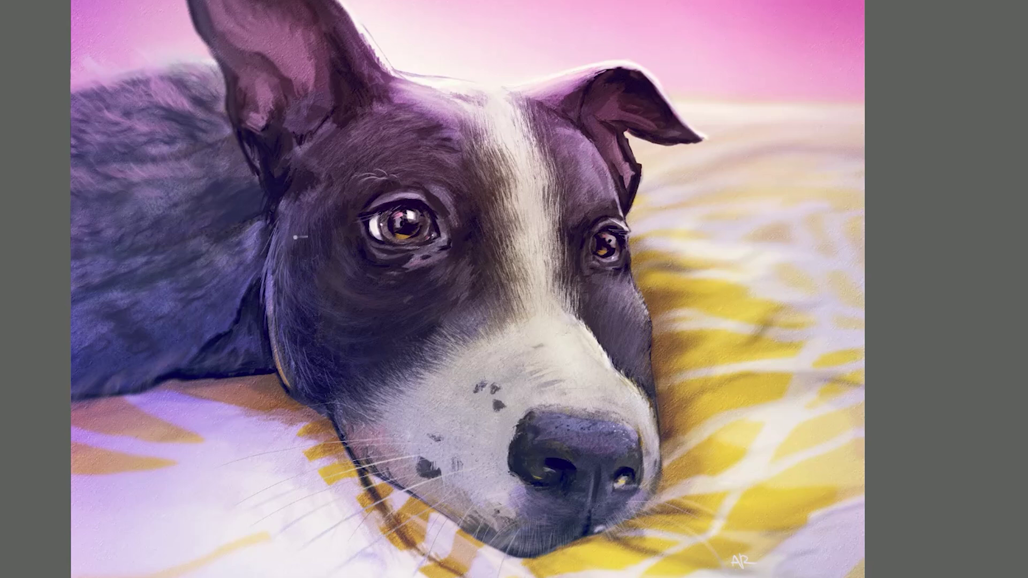
{"action": "left_click_drag", "start_coordinate": [288, 292], "coordinate": [329, 371]}
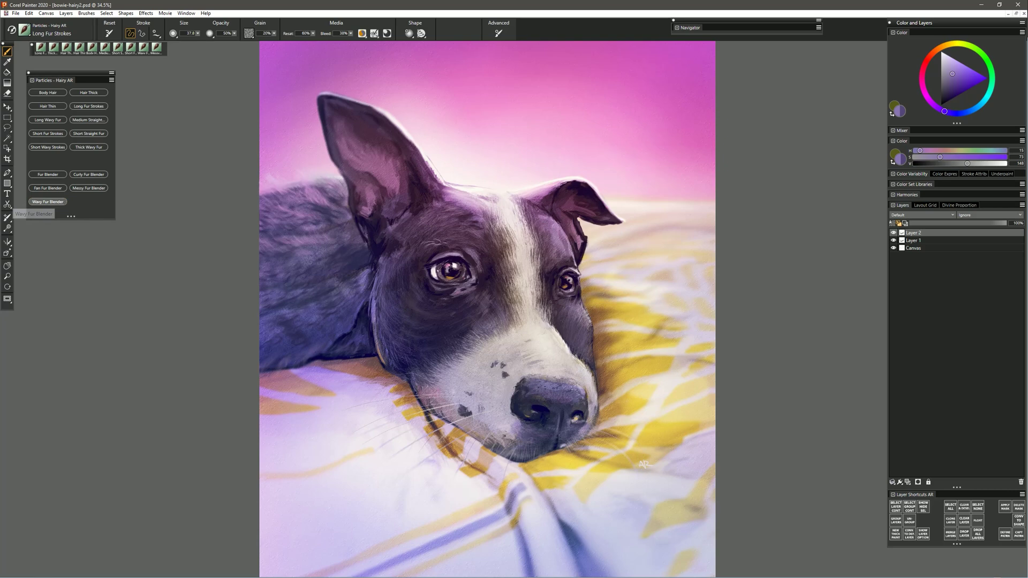
- Blend the near cheek's outer edge and the dark muzzle spots into the surrounding fur with the Wavy Fur Blender
{"action": "left_click", "coordinate": [48, 202]}
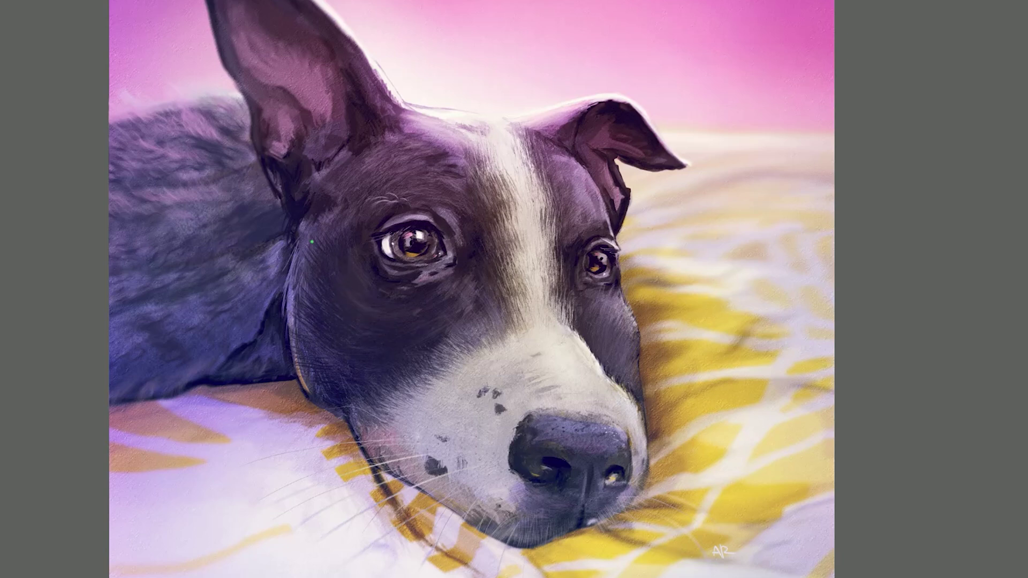
{"action": "mouse_move", "coordinate": [306, 246]}
{"action": "left_mouse_down"}
{"action": "mouse_move", "coordinate": [288, 352]}
{"action": "mouse_move", "coordinate": [308, 375]}
{"action": "left_mouse_up"}
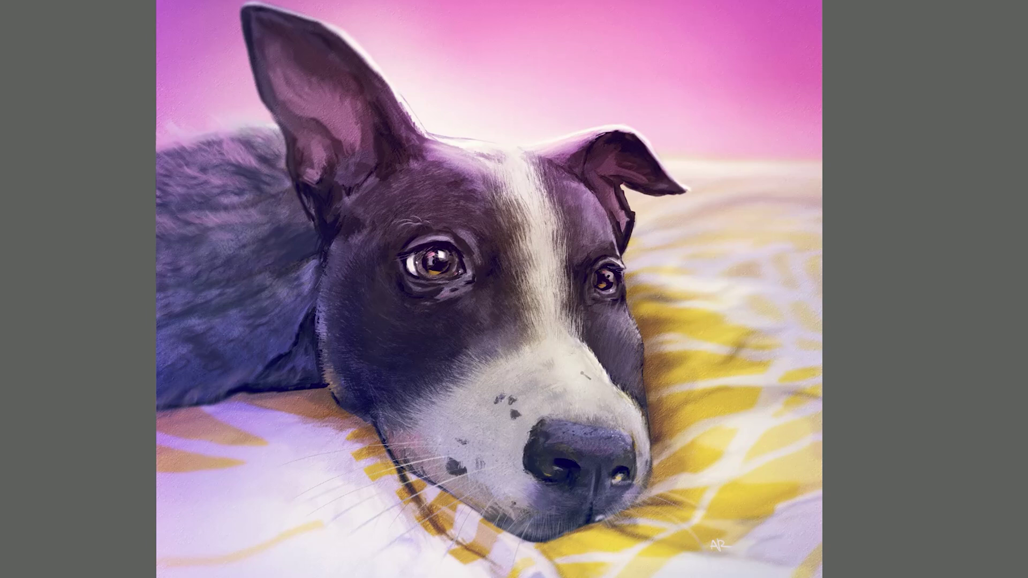
{"action": "left_click_drag", "start_coordinate": [495, 396], "coordinate": [517, 402]}
{"action": "left_click_drag", "start_coordinate": [507, 410], "coordinate": [520, 417]}
{"action": "left_click_drag", "start_coordinate": [445, 459], "coordinate": [466, 475]}
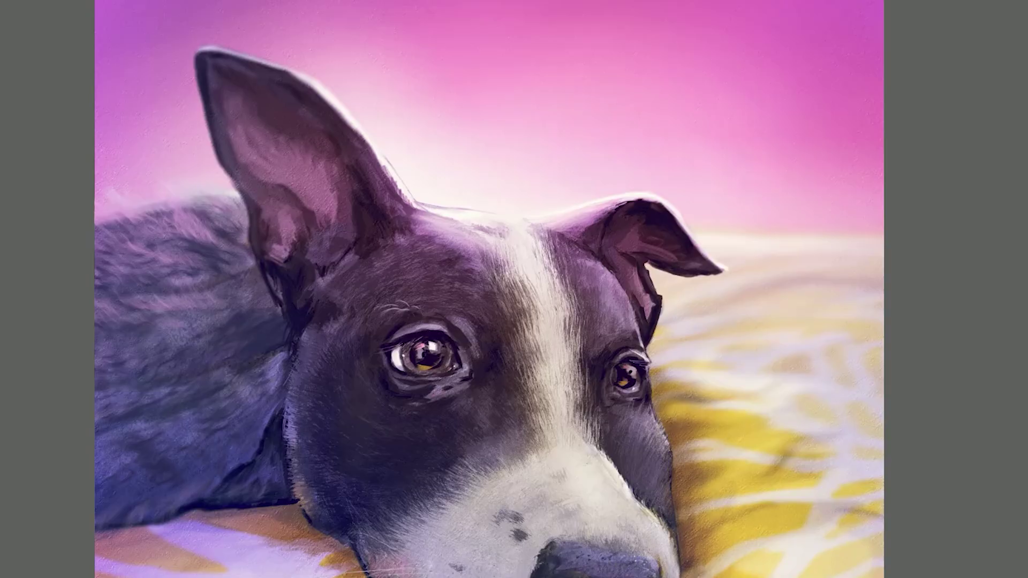
- Blend wavy fur along the lower inner edge of the upright near ear against the bright background
{"action": "mouse_move", "coordinate": [379, 163]}
{"action": "left_mouse_down"}
{"action": "mouse_move", "coordinate": [377, 153]}
{"action": "mouse_move", "coordinate": [383, 164]}
{"action": "left_mouse_up"}
{"action": "left_click_drag", "start_coordinate": [409, 208], "coordinate": [385, 169]}
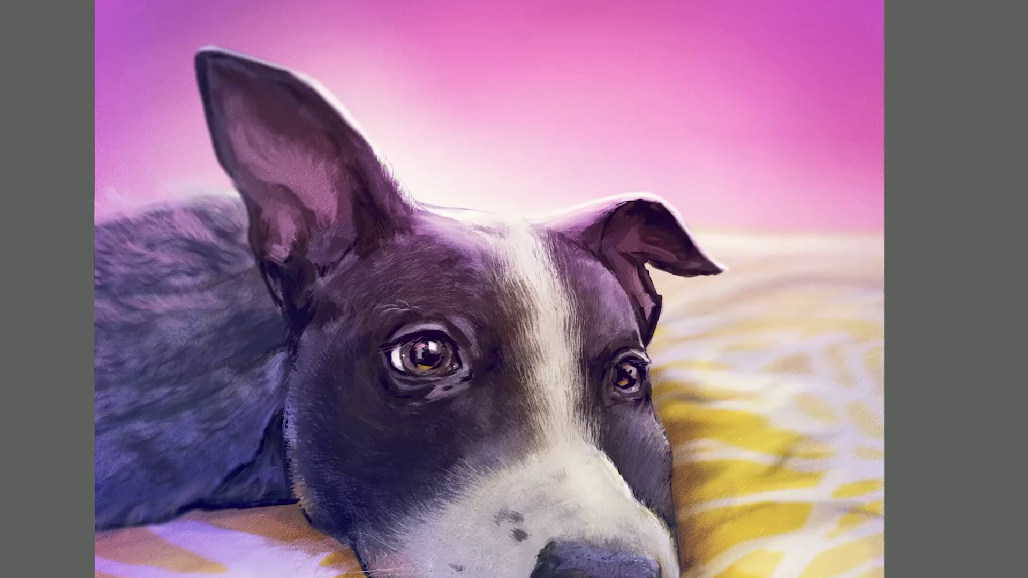